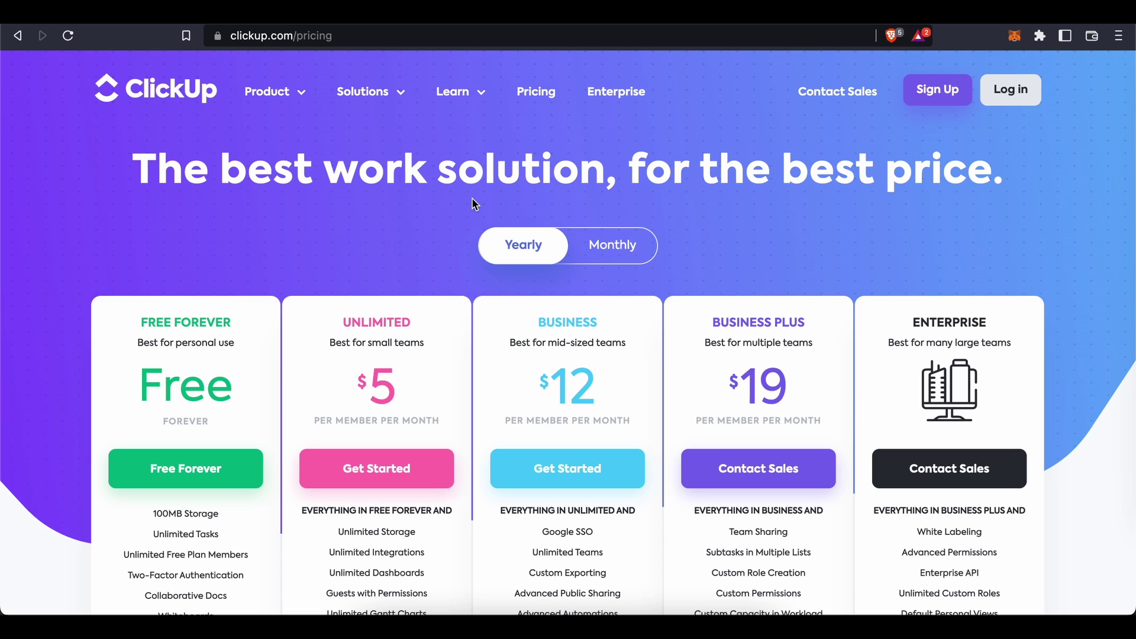
Scroll down and back up through the ClickUp landing page to review it.
{"action": "scroll", "coordinate": [431, 223], "scroll_direction": "down", "scroll_amount": 1}
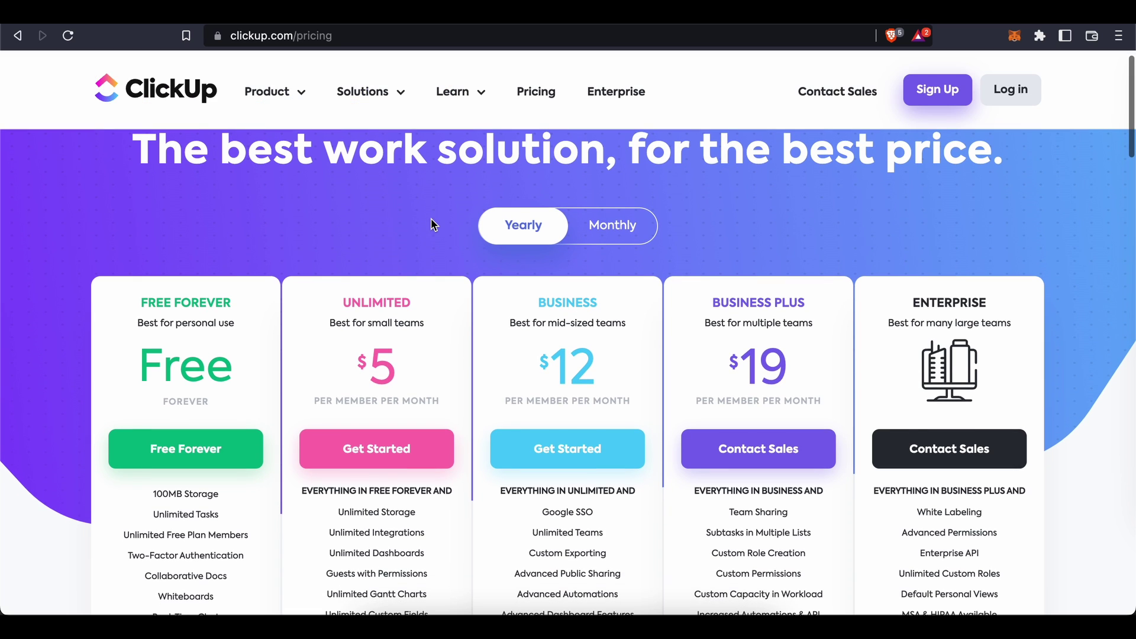
{"action": "scroll", "coordinate": [431, 220], "scroll_direction": "down", "scroll_amount": 4}
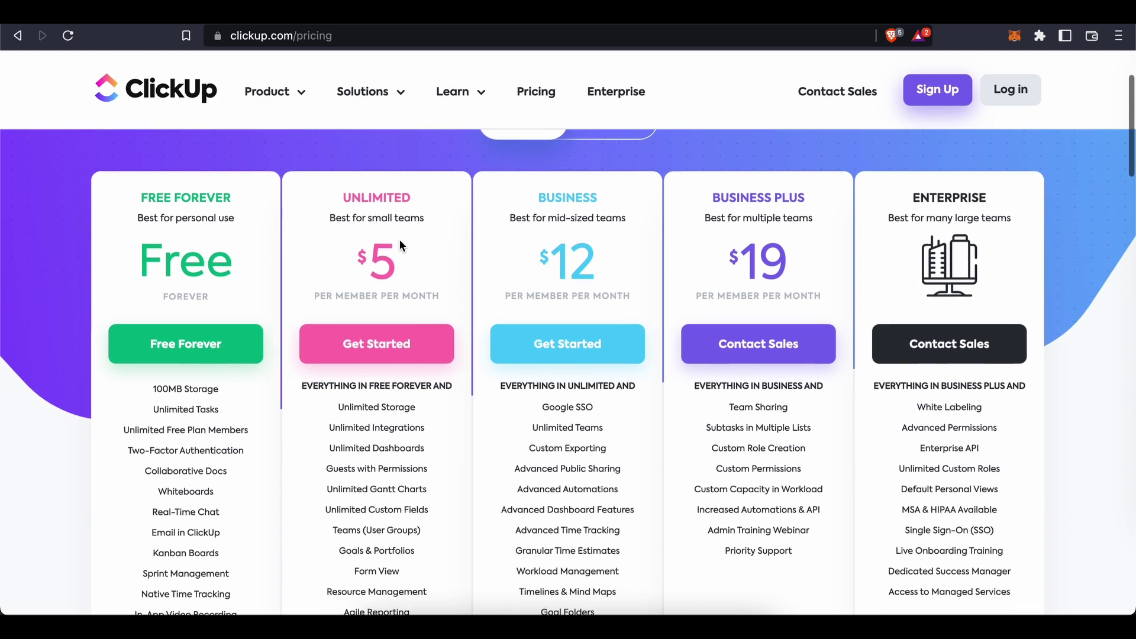
{"action": "scroll", "coordinate": [254, 268], "scroll_direction": "down", "scroll_amount": 3}
{"action": "mouse_move", "coordinate": [244, 356]}
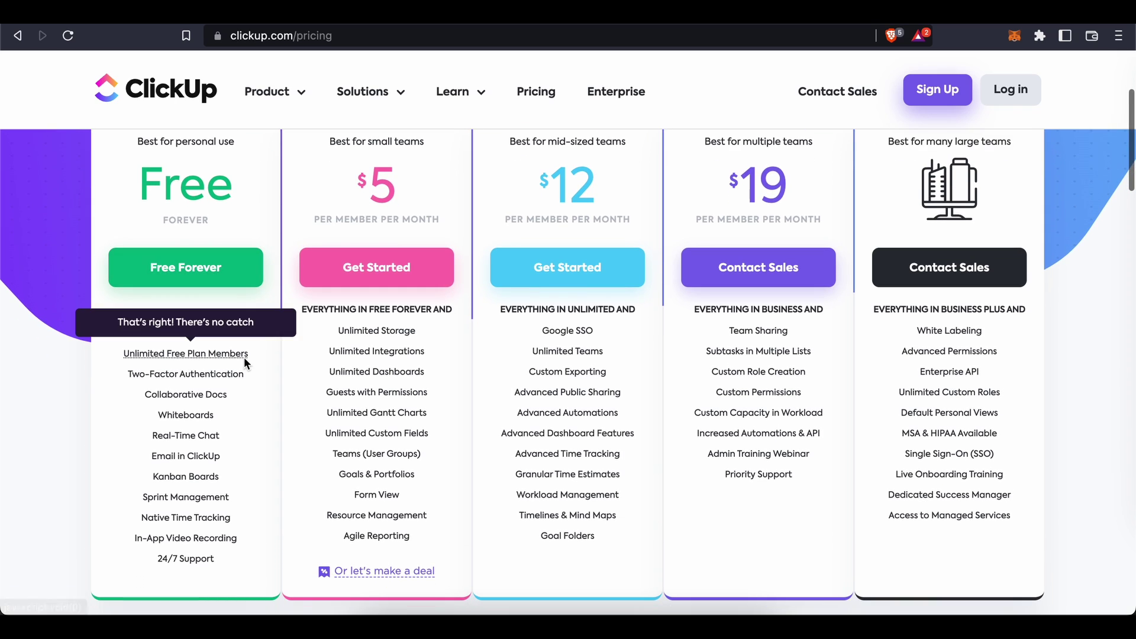
{"action": "scroll", "coordinate": [243, 357], "scroll_direction": "down", "scroll_amount": 1}
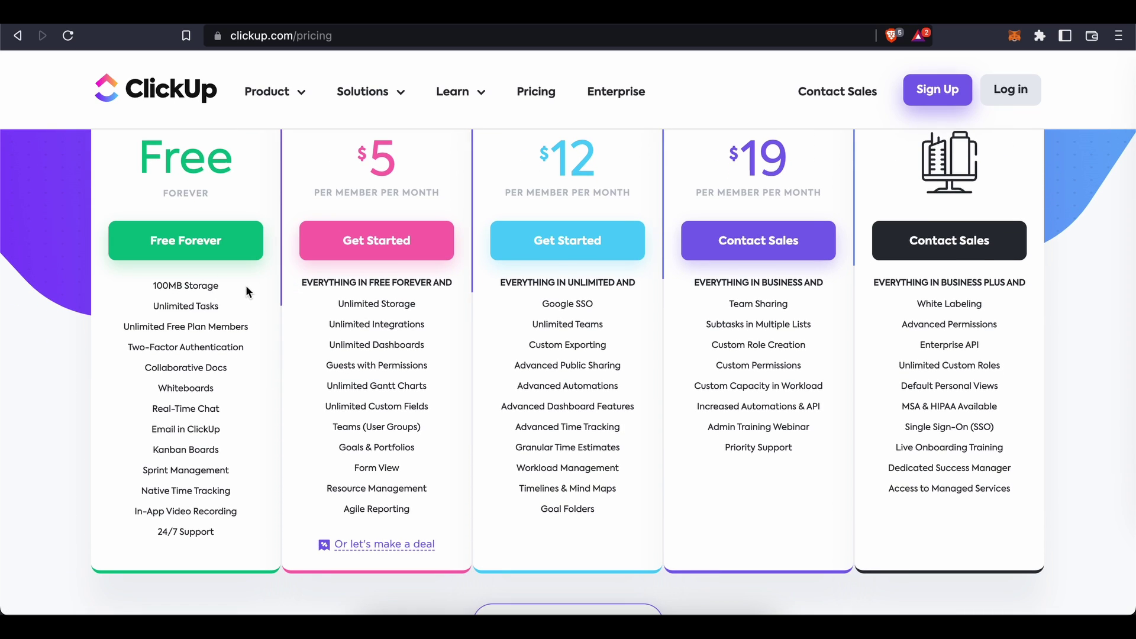
{"action": "scroll", "coordinate": [258, 299], "scroll_direction": "down", "scroll_amount": 1}
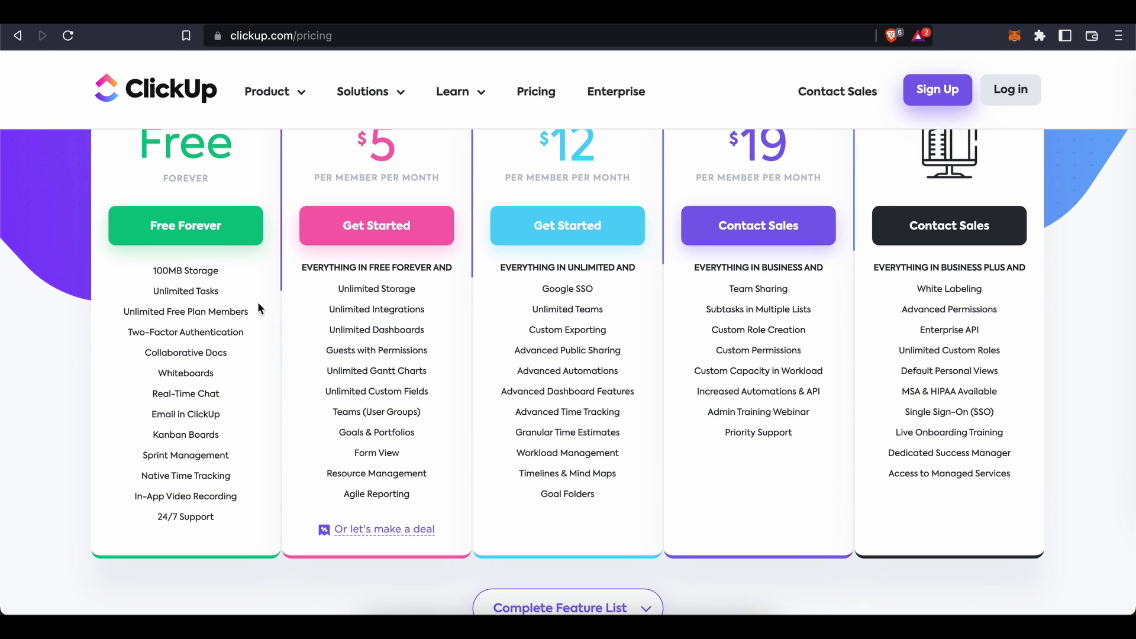
{"action": "scroll", "coordinate": [258, 303], "scroll_direction": "down", "scroll_amount": 1}
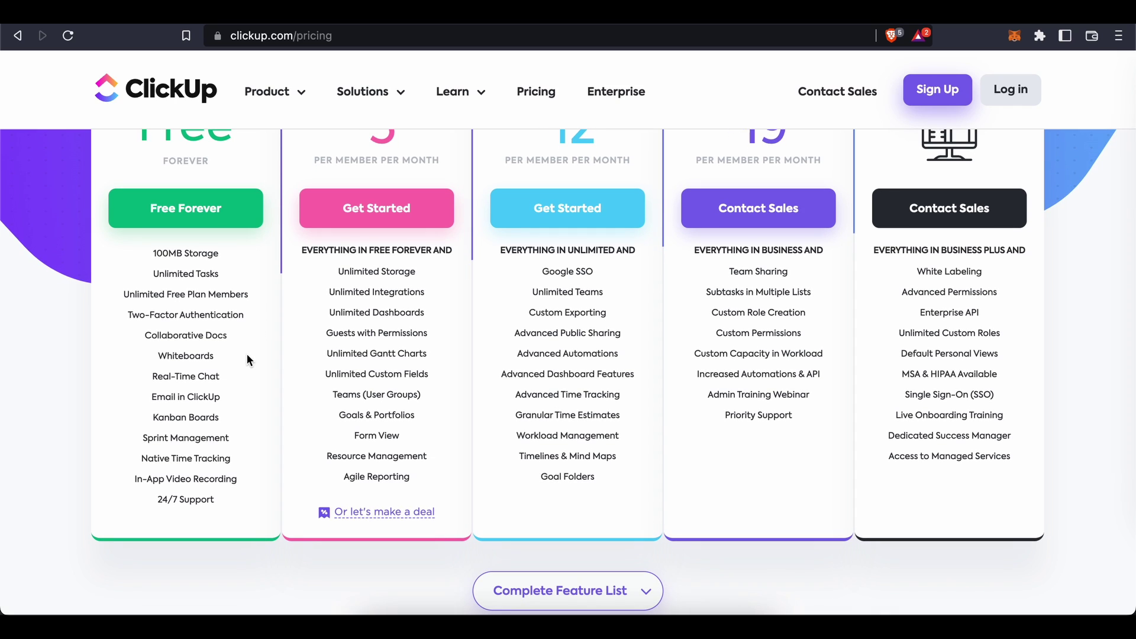
{"action": "scroll", "coordinate": [246, 357], "scroll_direction": "down", "scroll_amount": 1}
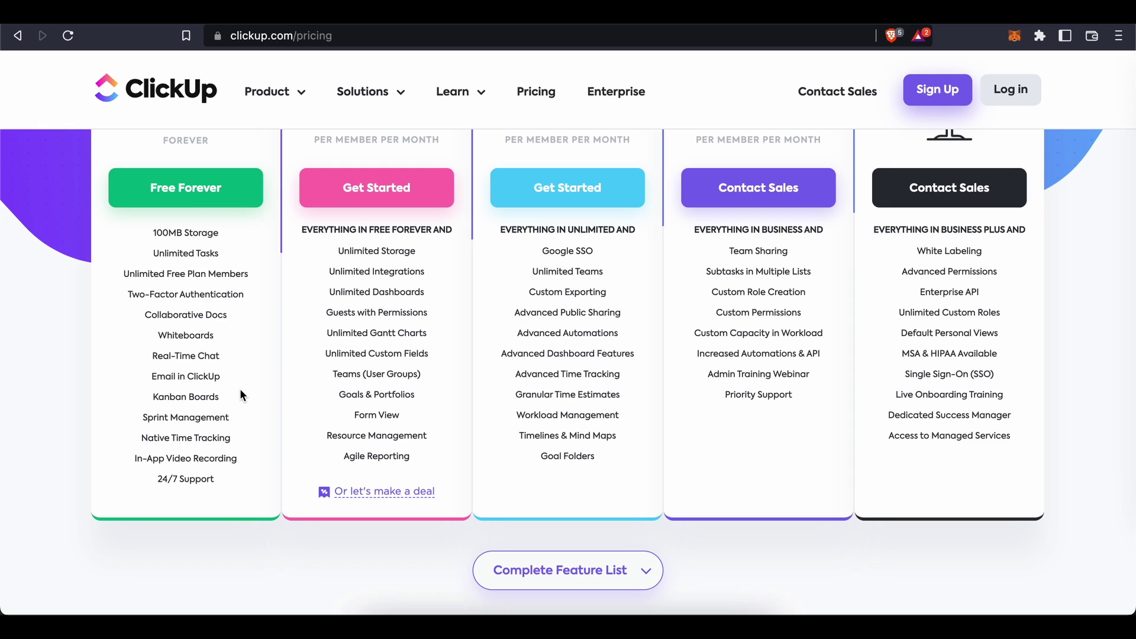
{"action": "scroll", "coordinate": [242, 388], "scroll_direction": "up", "scroll_amount": 3}
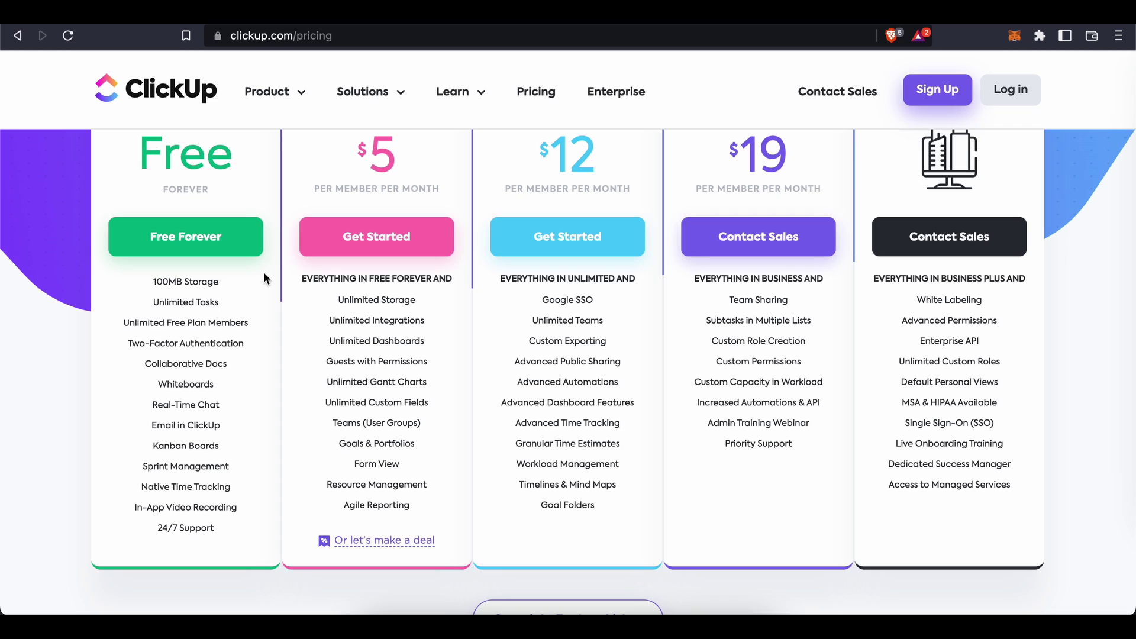
{"action": "scroll", "coordinate": [274, 274], "scroll_direction": "up", "scroll_amount": 2}
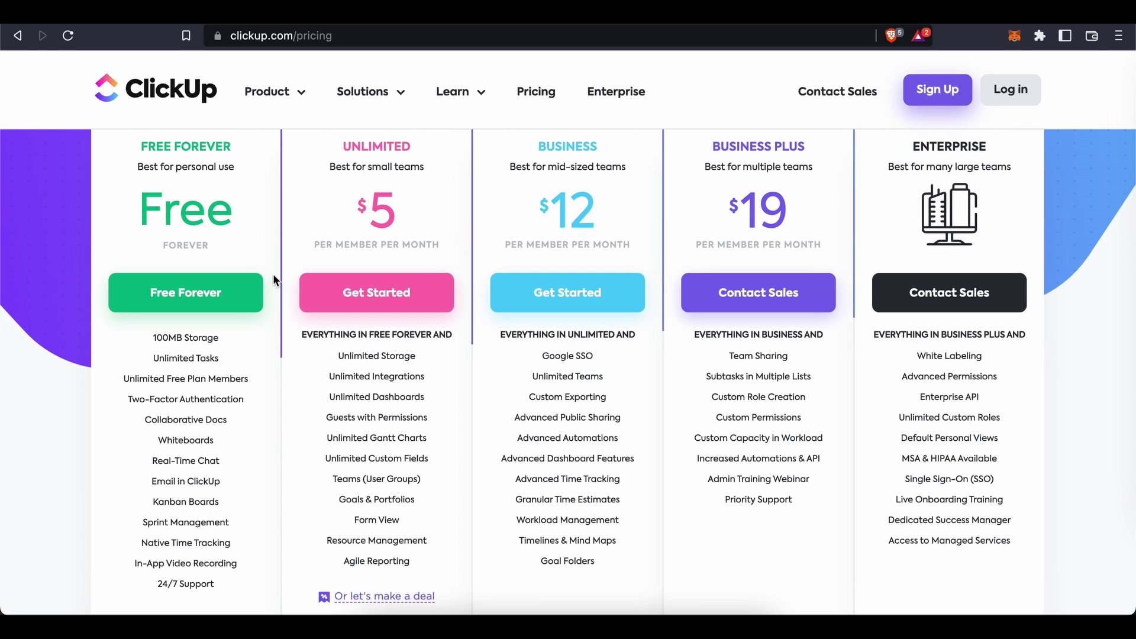
{"action": "scroll", "coordinate": [272, 279], "scroll_direction": "up", "scroll_amount": 5}
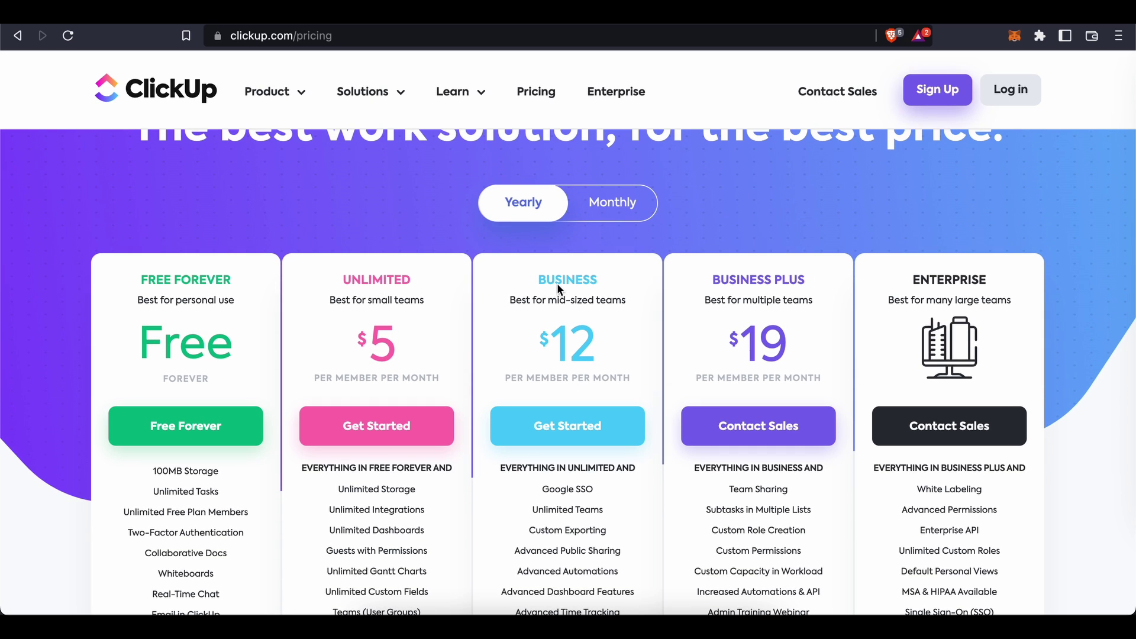
{"action": "scroll", "coordinate": [850, 239], "scroll_direction": "up", "scroll_amount": 2}
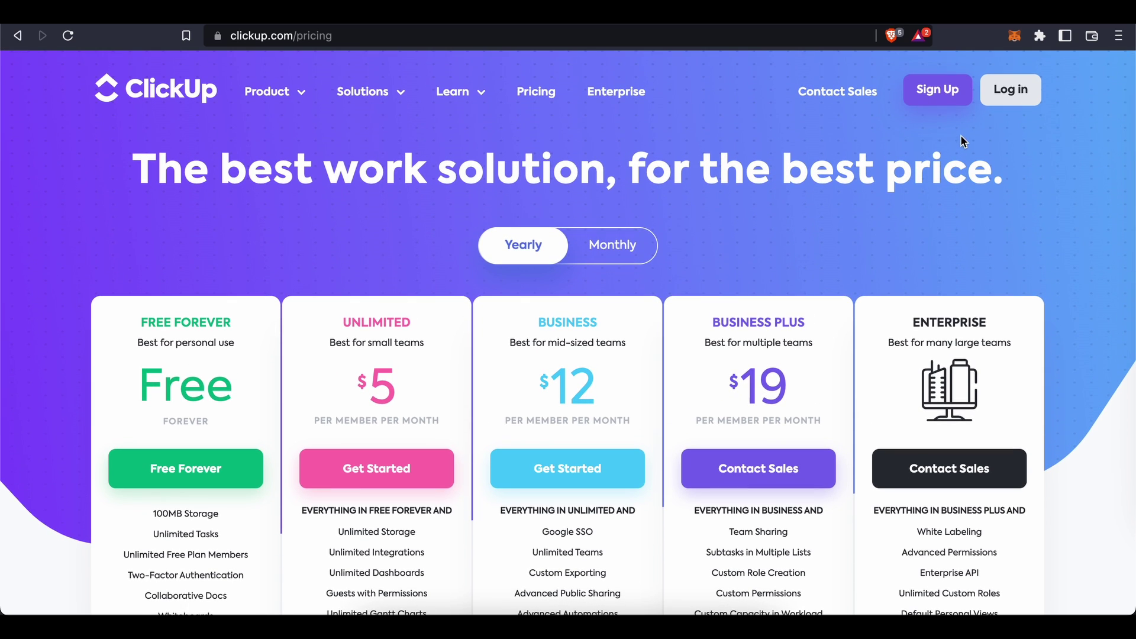
Open the free sign-up form, then dismiss it to return to the List S workspace.
{"action": "left_click", "coordinate": [941, 94]}
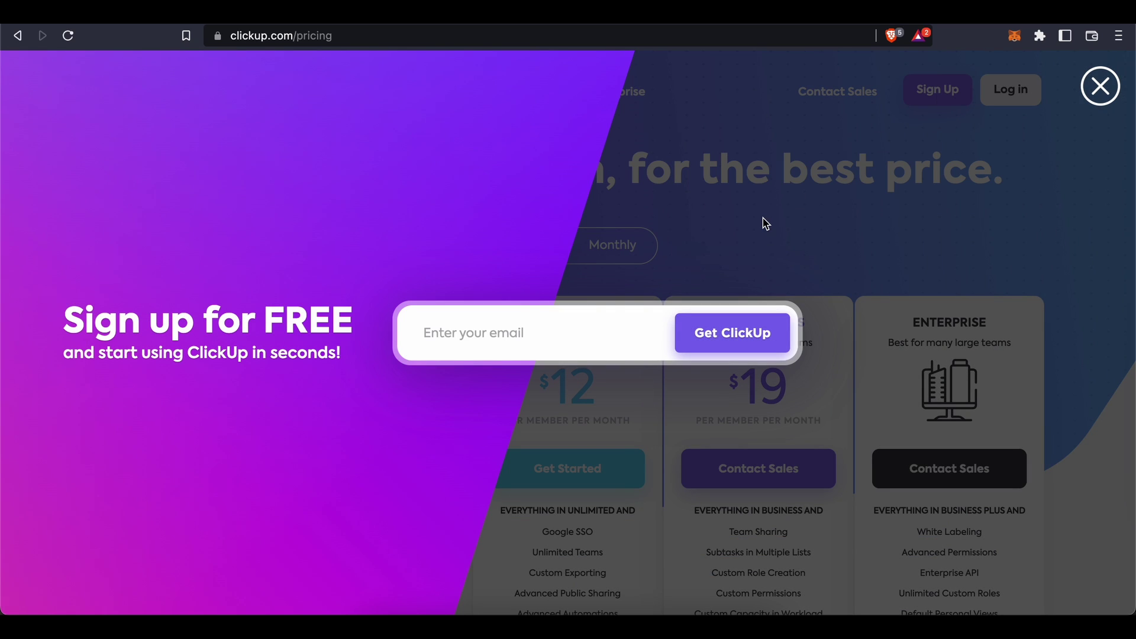
{"action": "left_click", "coordinate": [583, 322]}
{"action": "left_click", "coordinate": [1100, 87]}
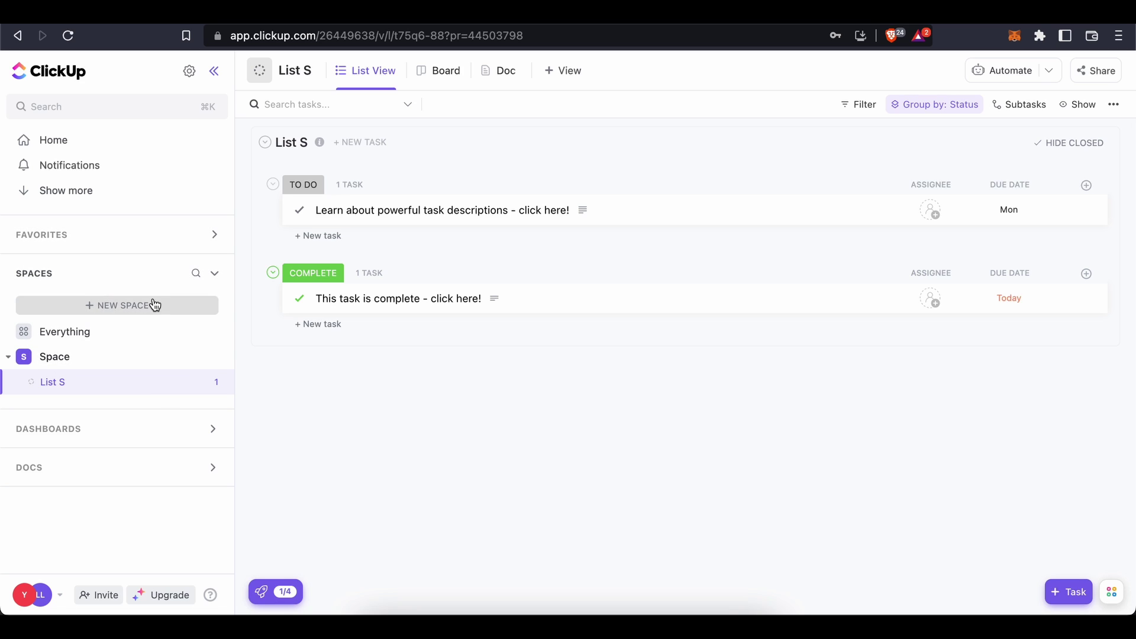
From the bottom-left avatar menu, begin adding a new Workspace with the + icon.
{"action": "left_click", "coordinate": [38, 594]}
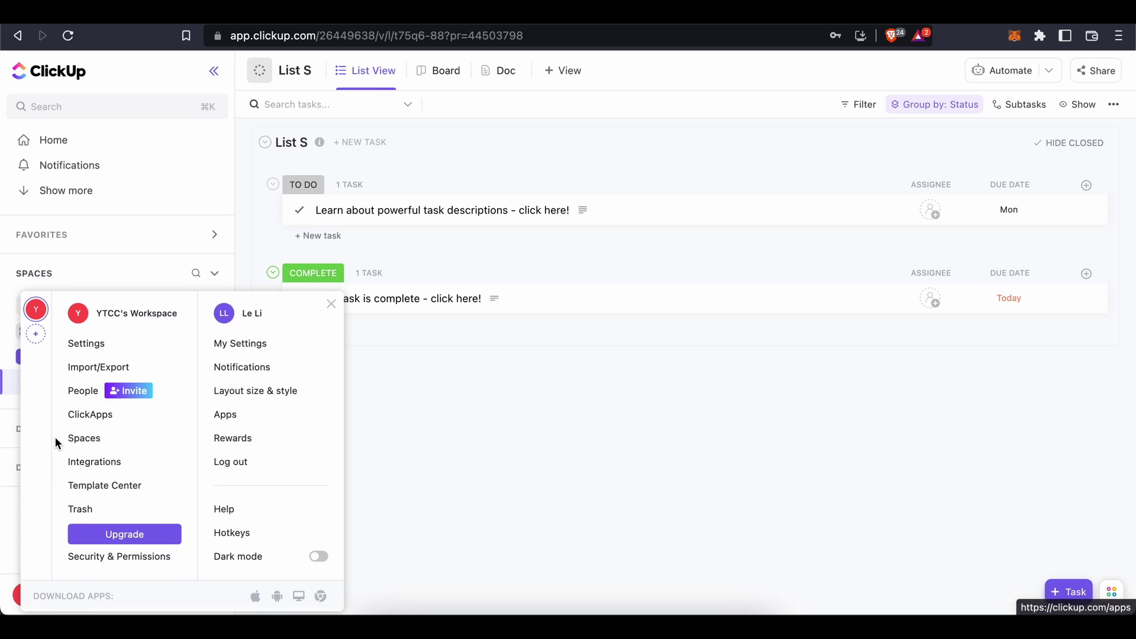
{"action": "left_click", "coordinate": [38, 336]}
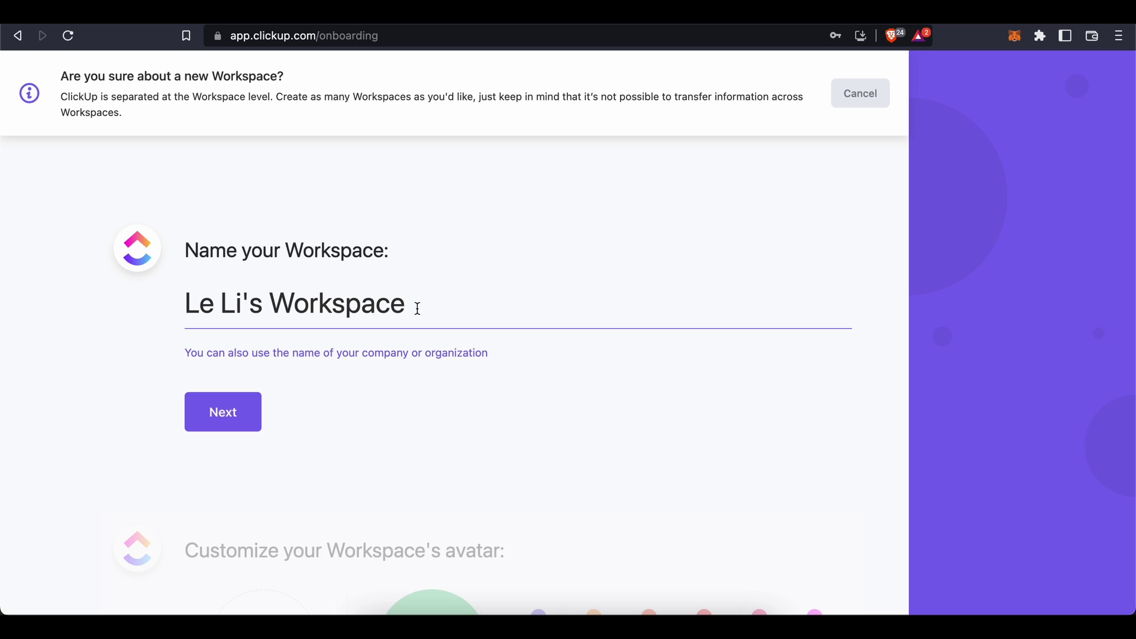
Replace the prefilled name so the workspace is called 'Test 1 Workspace' and confirm it.
{"action": "left_click_drag", "start_coordinate": [271, 305], "coordinate": [142, 297]}
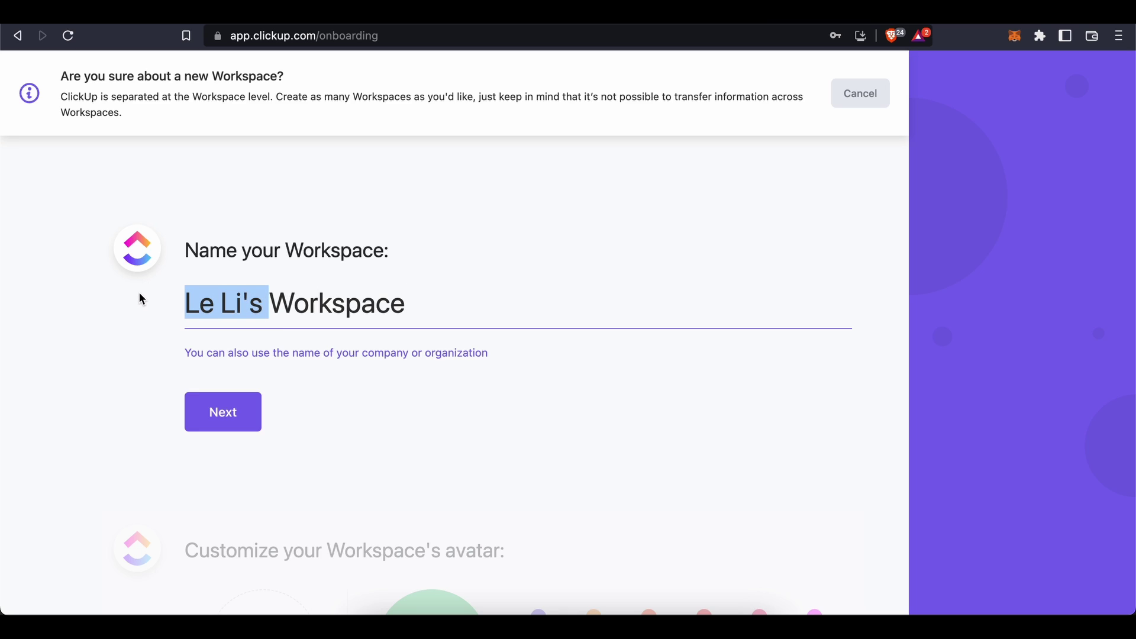
{"action": "type", "text": "Y"}
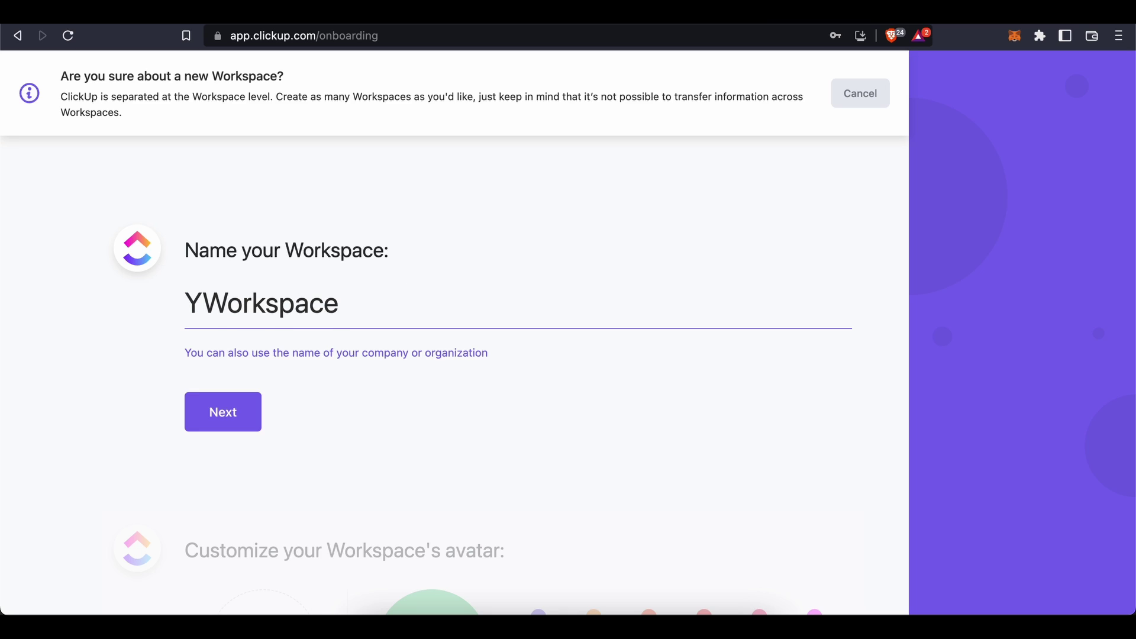
{"action": "key", "text": "BackSpace"}
{"action": "type", "text": "Test 1"}
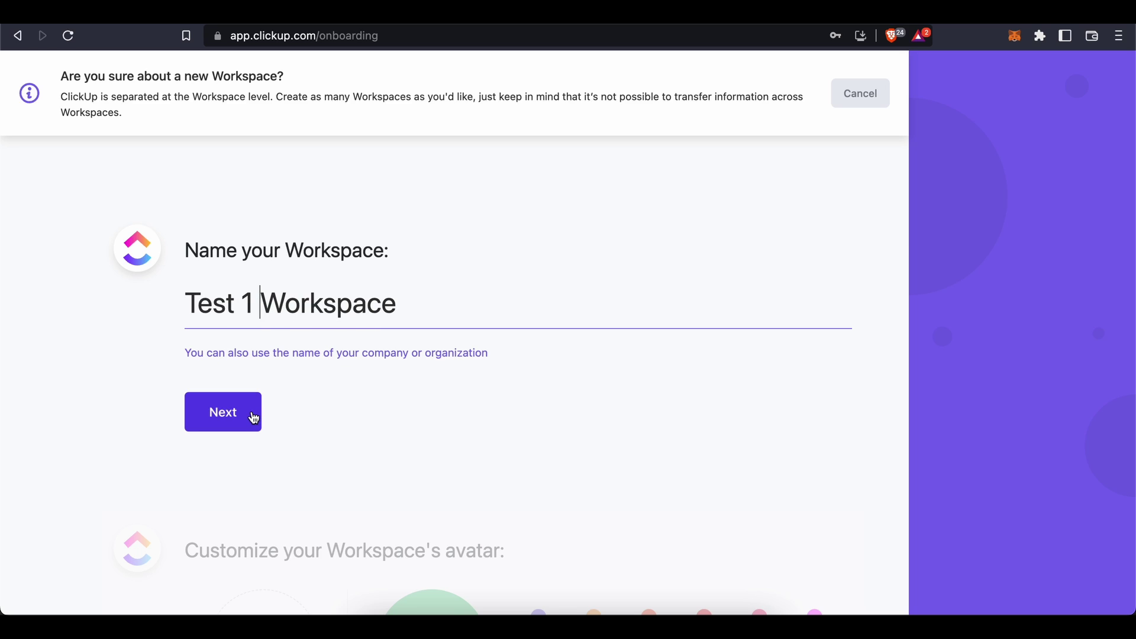
{"action": "left_click", "coordinate": [242, 422]}
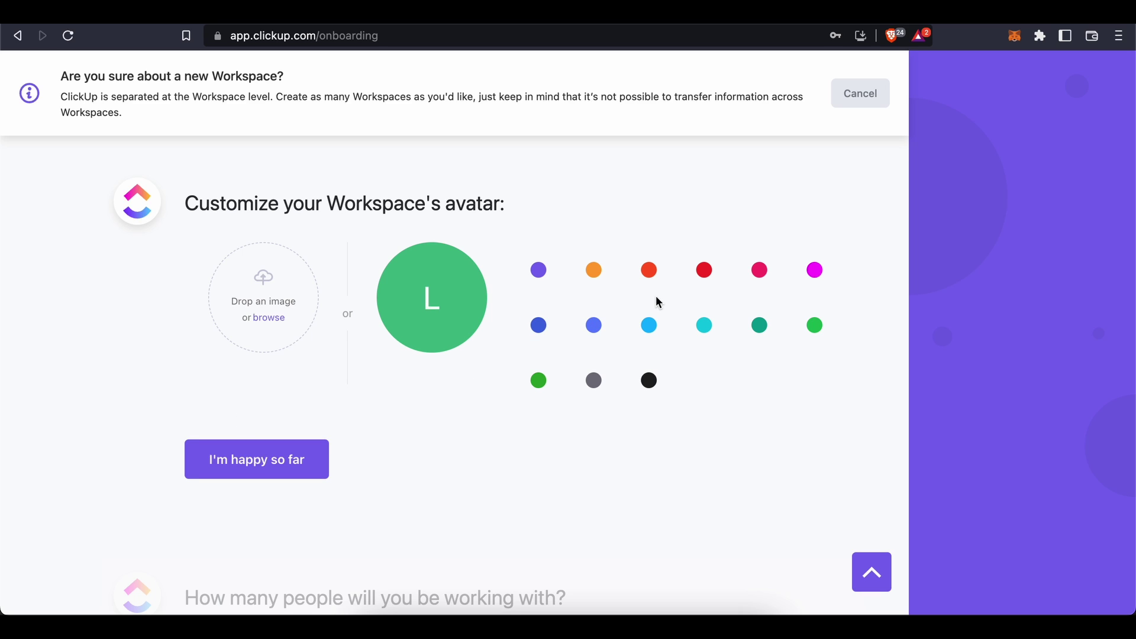
Choose an orange-red avatar, select Just me, skip importing, and finish onboarding.
{"action": "left_click", "coordinate": [651, 272]}
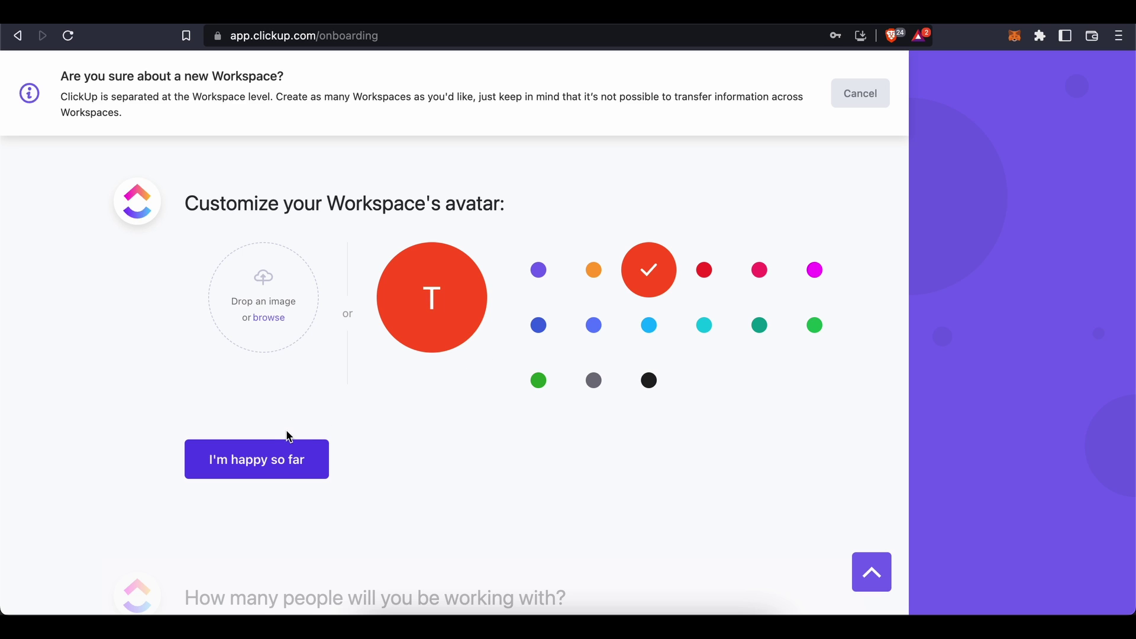
{"action": "left_click", "coordinate": [281, 469]}
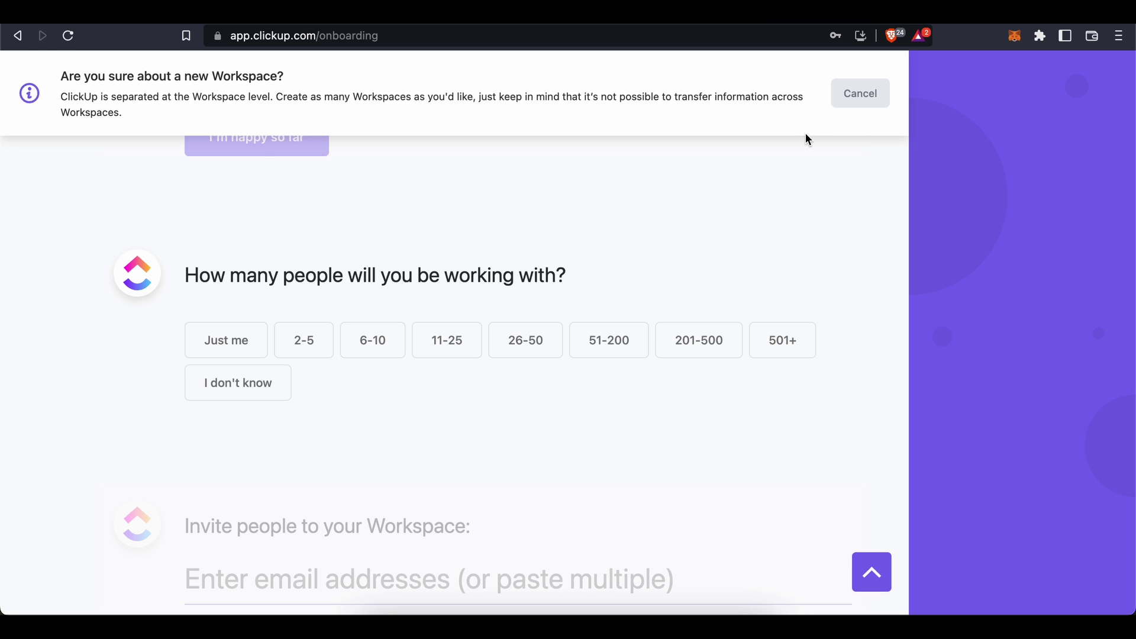
{"action": "left_click", "coordinate": [228, 340]}
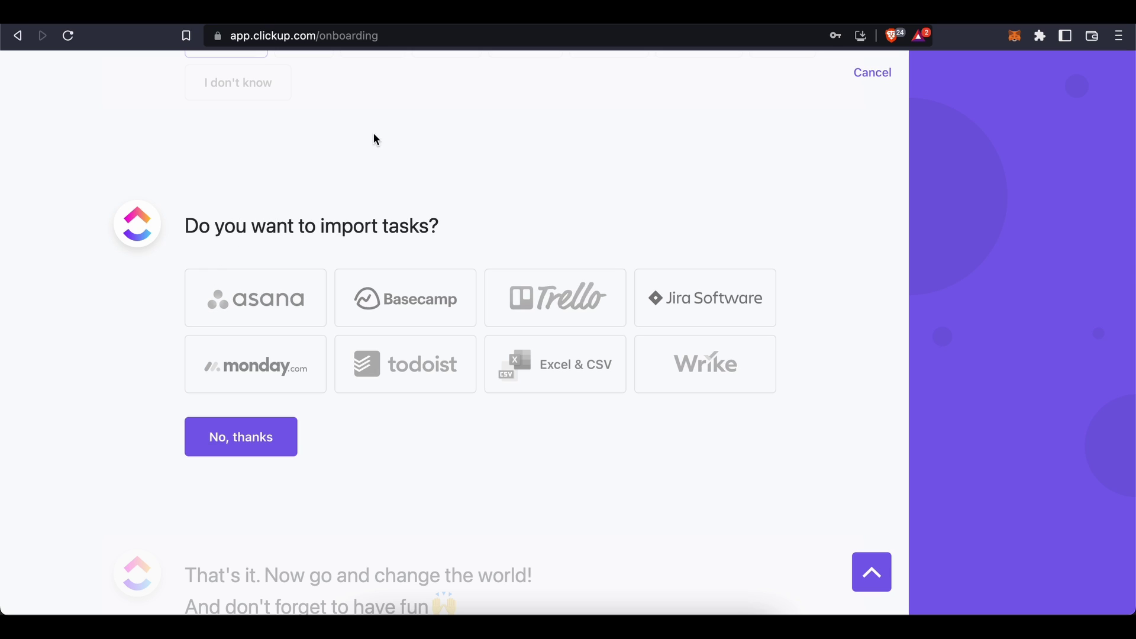
{"action": "left_click", "coordinate": [245, 437]}
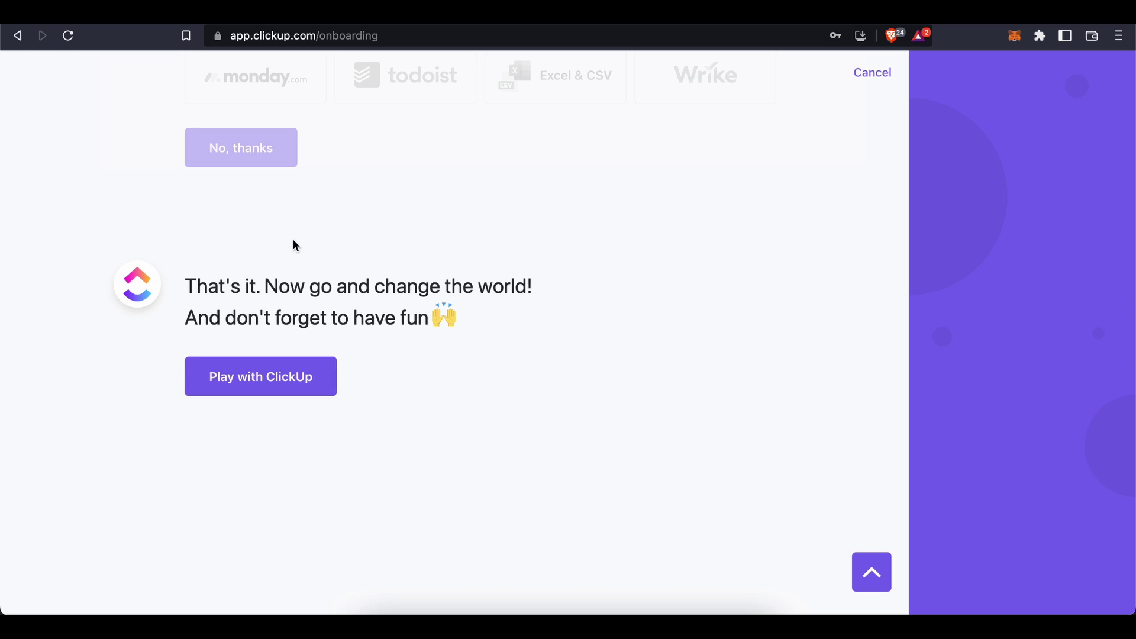
{"action": "left_click", "coordinate": [286, 381]}
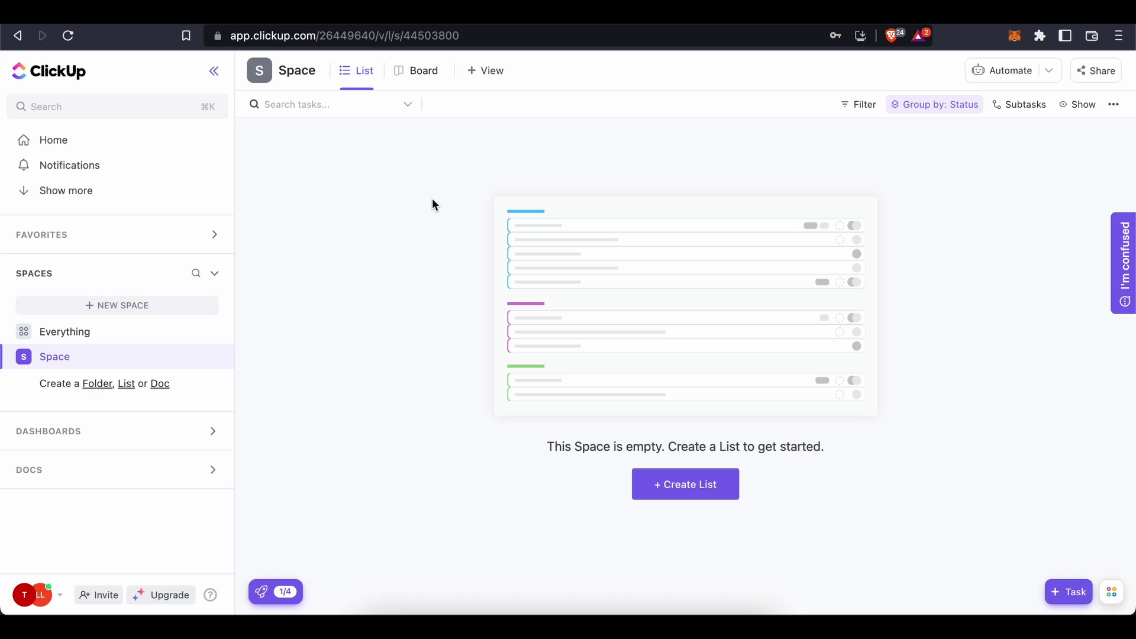
Visit the Home, Notifications, Goals and Favourites sections in the sidebar.
{"action": "left_click", "coordinate": [124, 142]}
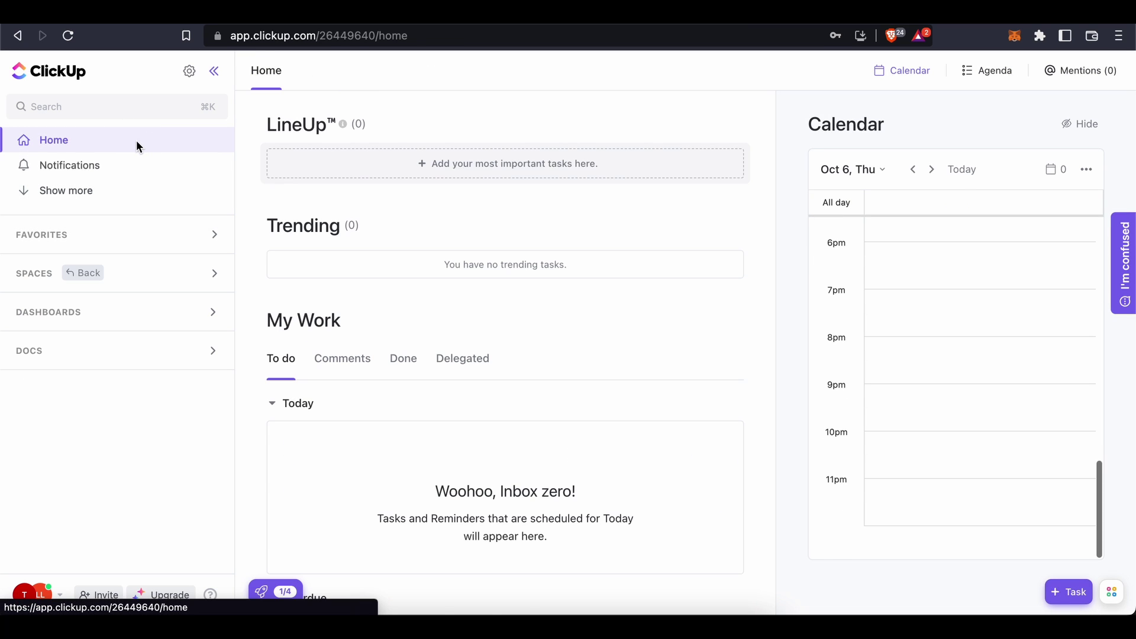
{"action": "left_click", "coordinate": [118, 166]}
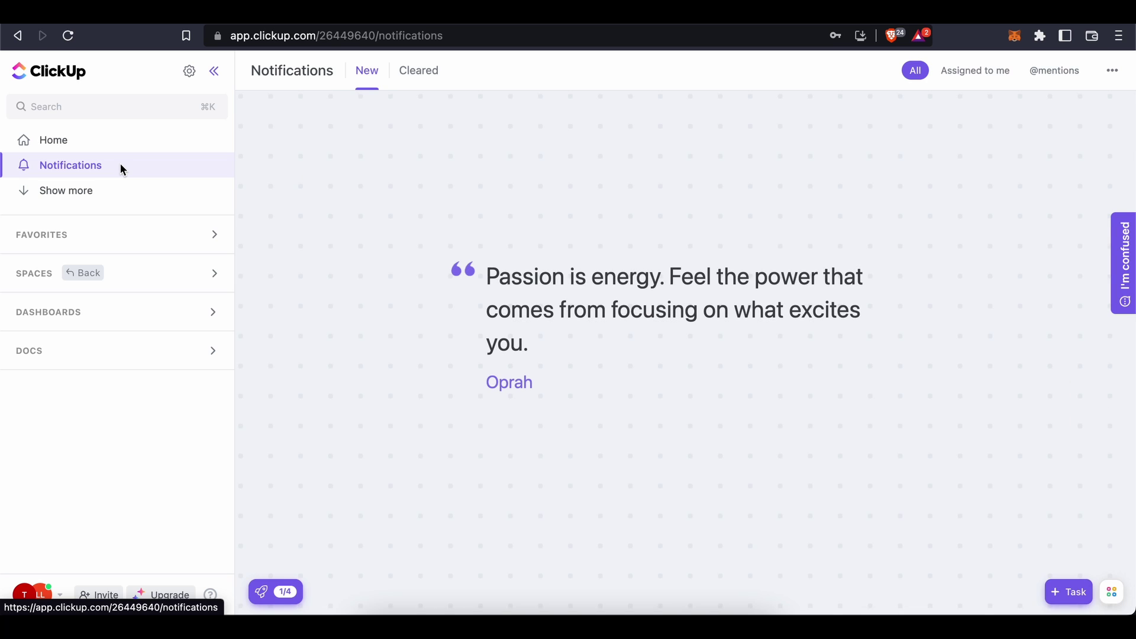
{"action": "left_click", "coordinate": [109, 197]}
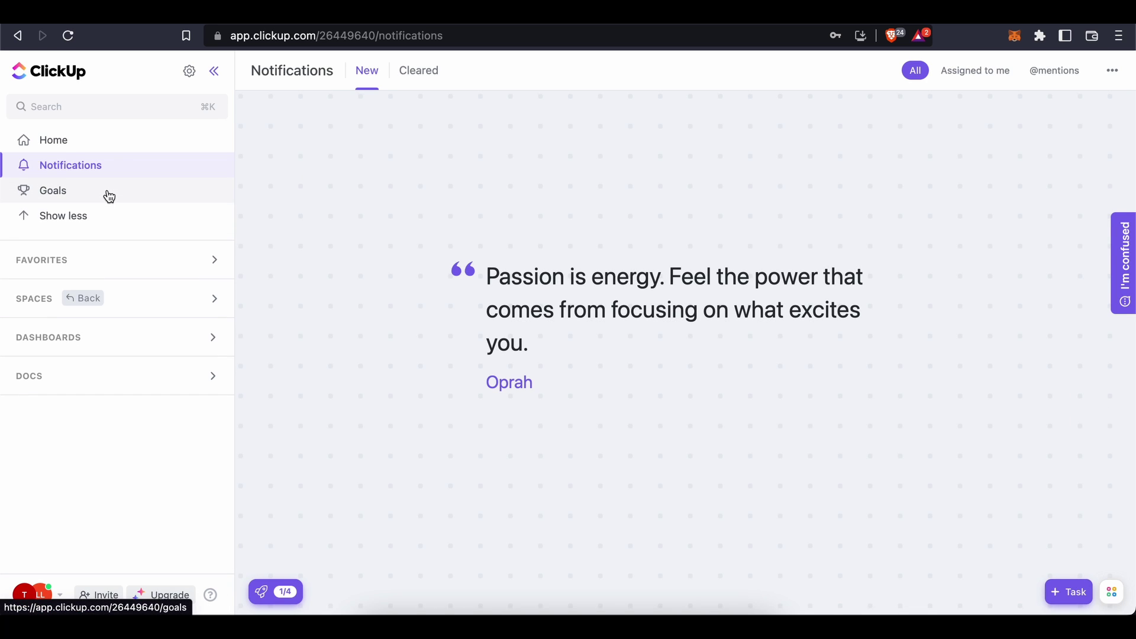
{"action": "left_click", "coordinate": [111, 195]}
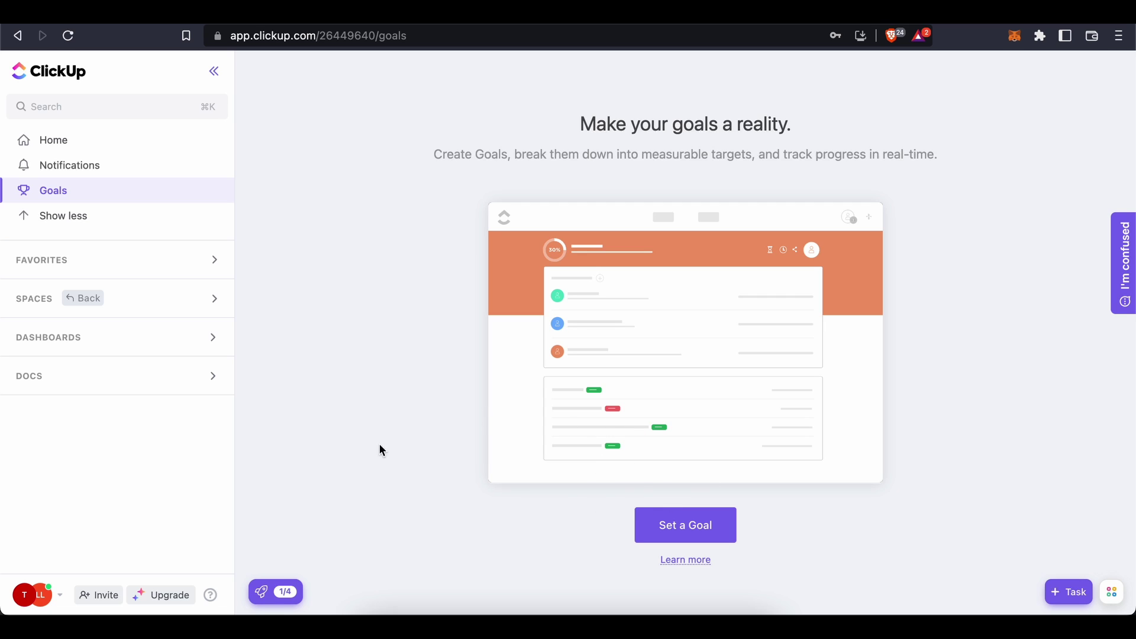
{"action": "left_click", "coordinate": [155, 265]}
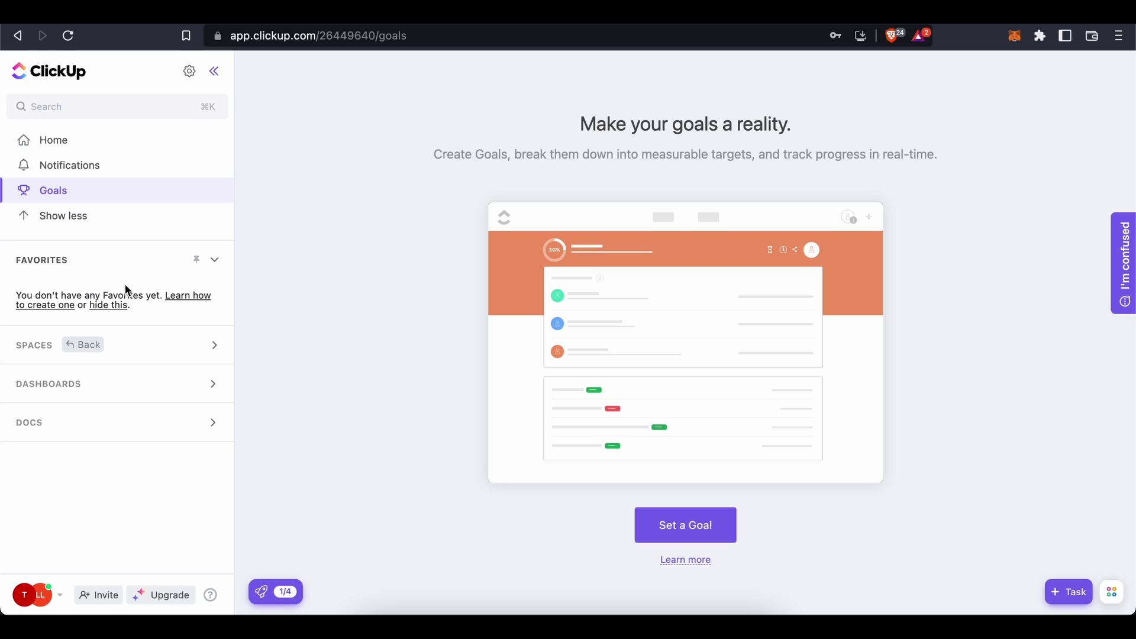
Expand Spaces, open the Everything view, expand Space, and start a new Space.
{"action": "left_click", "coordinate": [157, 352]}
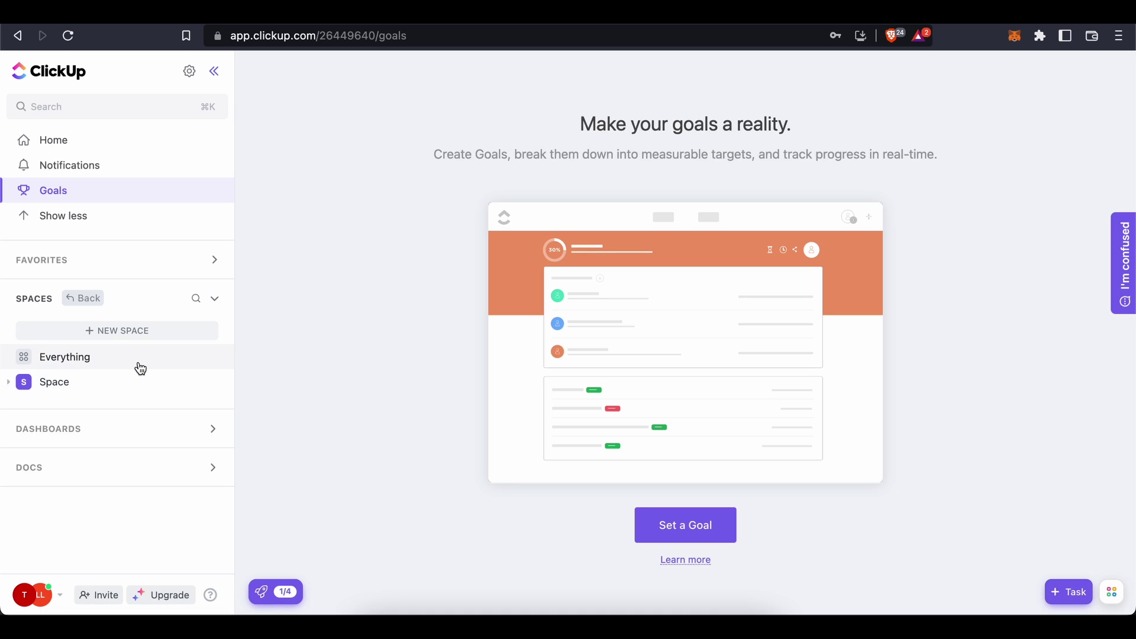
{"action": "left_click", "coordinate": [140, 365]}
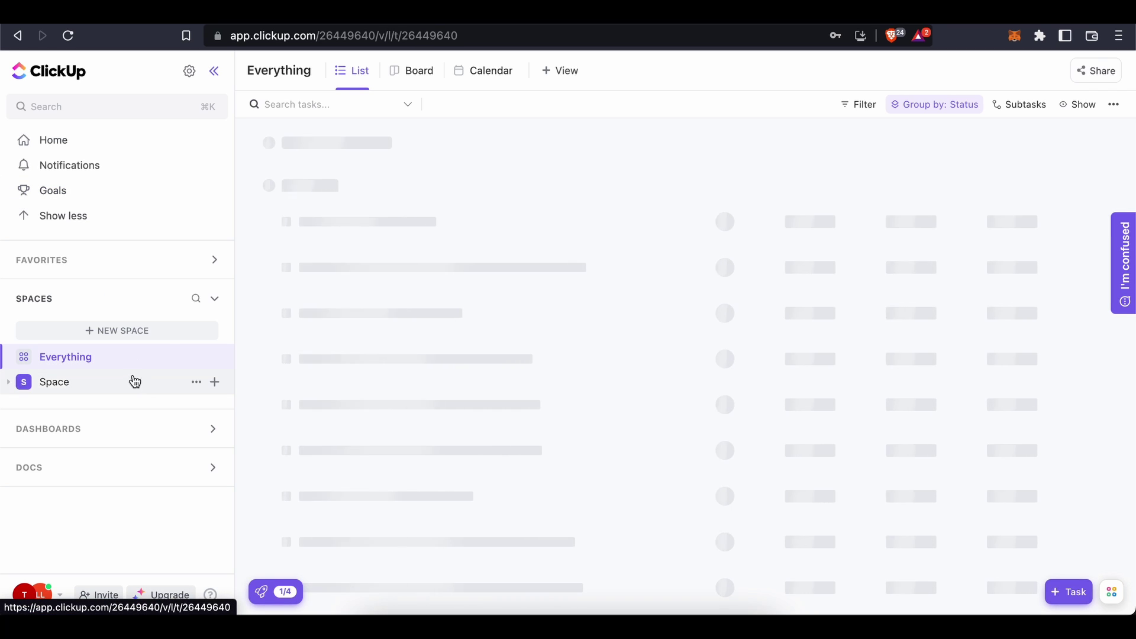
{"action": "left_click", "coordinate": [171, 392]}
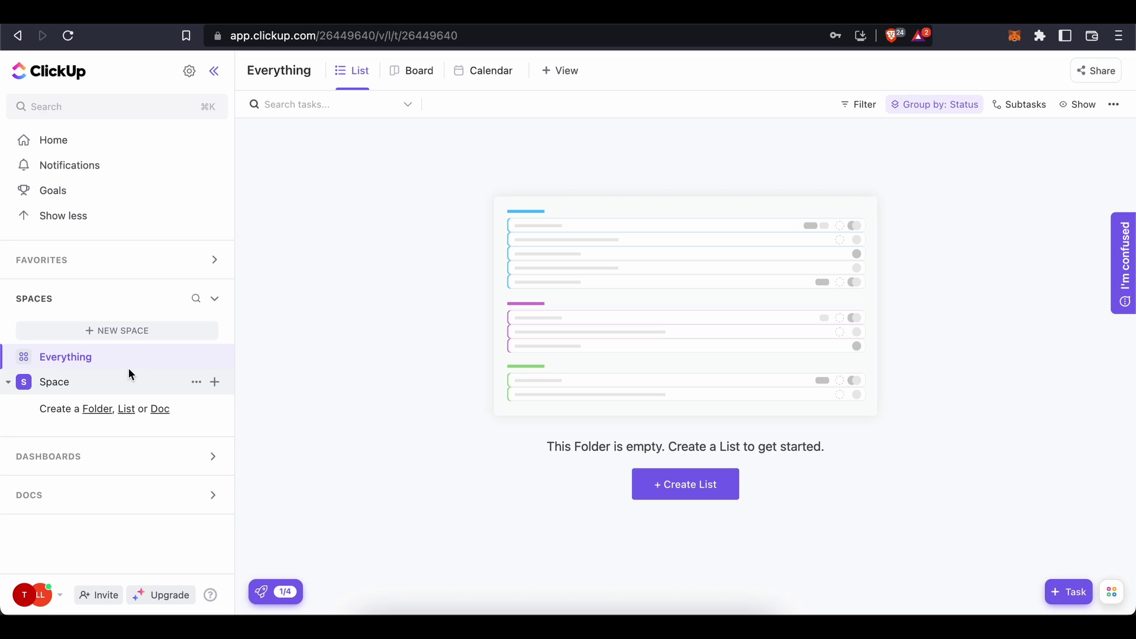
{"action": "left_click", "coordinate": [148, 333]}
Glance at Space templates, return to a blank Space, and type 'Product hunting' as its name.
{"action": "left_click", "coordinate": [433, 275]}
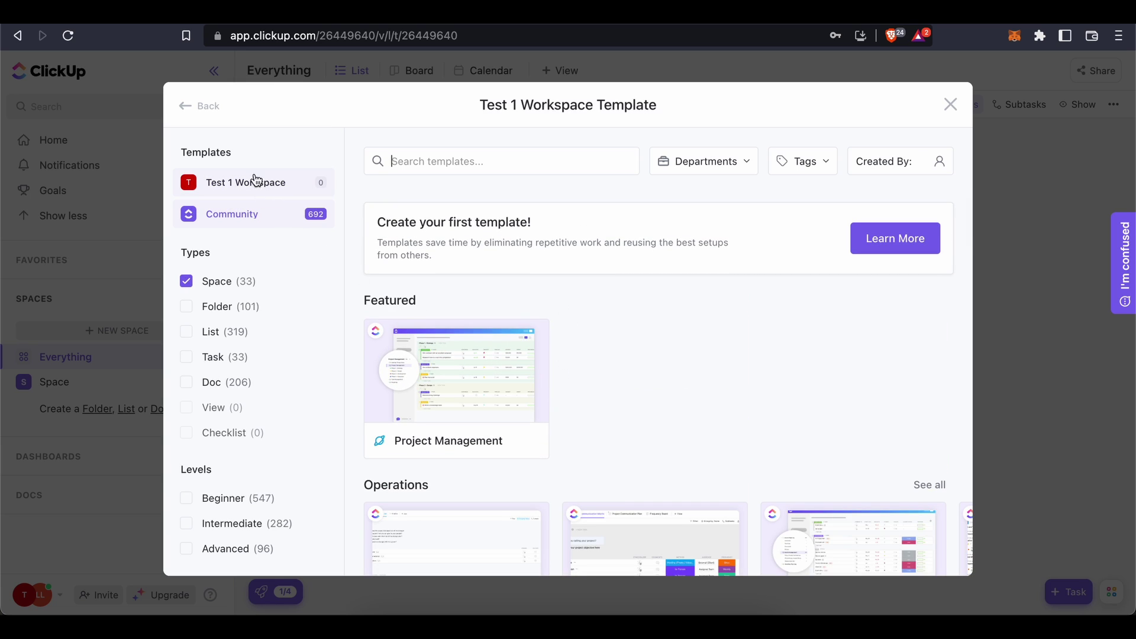
{"action": "left_click", "coordinate": [207, 115]}
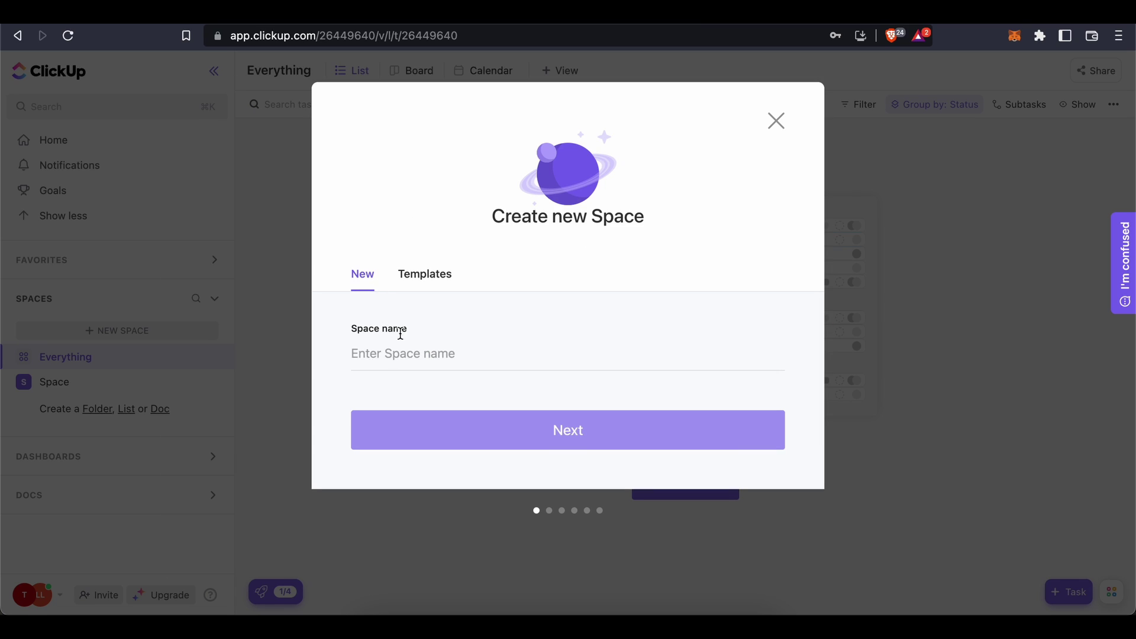
{"action": "left_click", "coordinate": [405, 353]}
{"action": "type", "text": "Test S"}
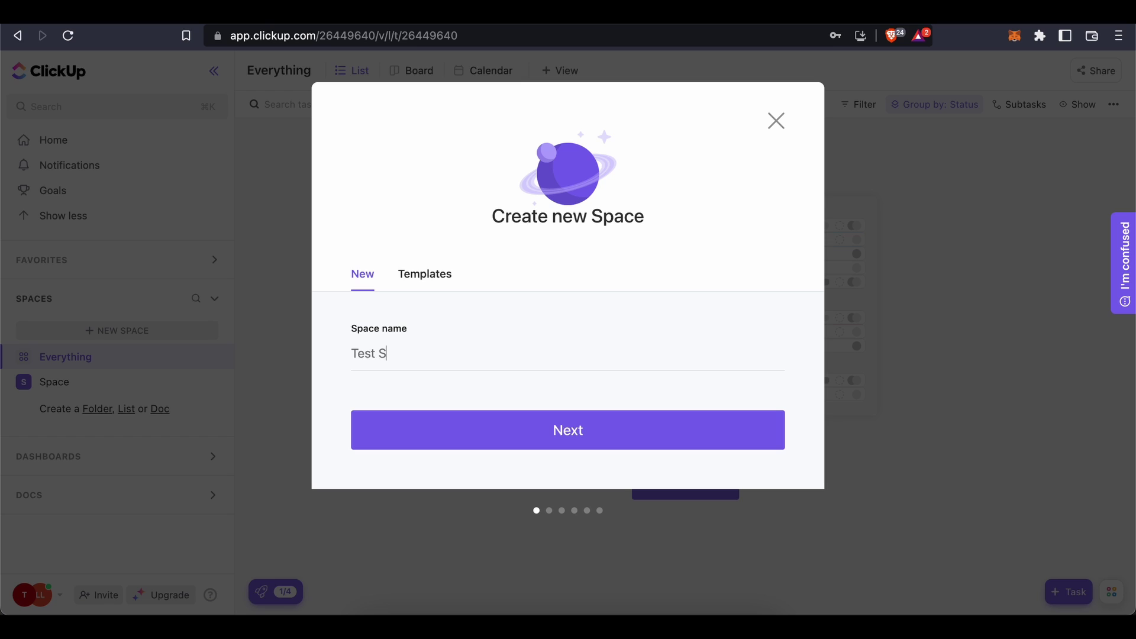
{"action": "type", "text": "ide"}
{"action": "key", "text": "BackSpace"}
{"action": "key", "text": "BackSpace"}
{"action": "key", "text": "BackSpace"}
{"action": "key", "text": "BackSpace"}
{"action": "key", "text": "BackSpace"}
{"action": "key", "text": "BackSpace"}
{"action": "key", "text": "BackSpace"}
{"action": "key", "text": "BackSpace"}
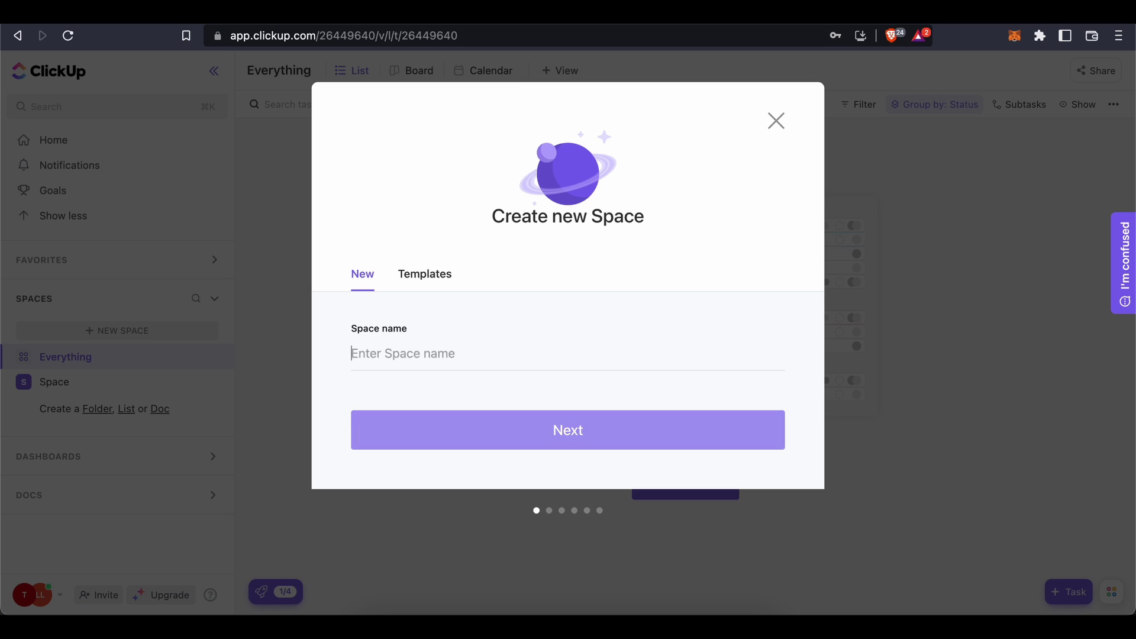
{"action": "type", "text": "Pro"}
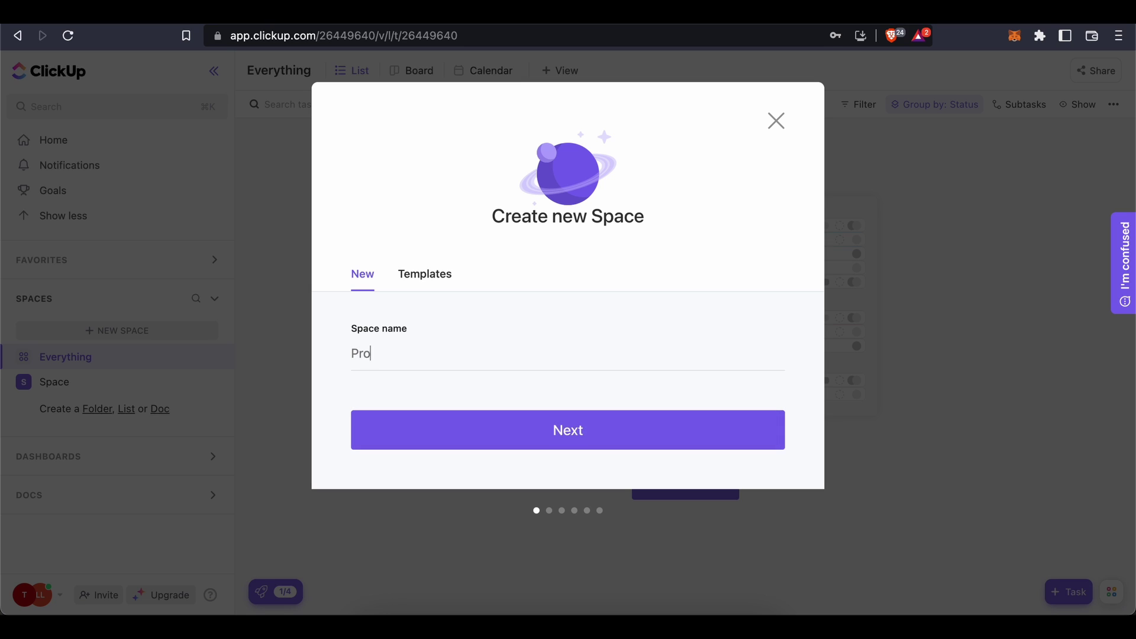
{"action": "type", "text": "duct hunting"}
Make the Product hunting space bright green and keep it shared with the whole workspace.
{"action": "left_click", "coordinate": [588, 435]}
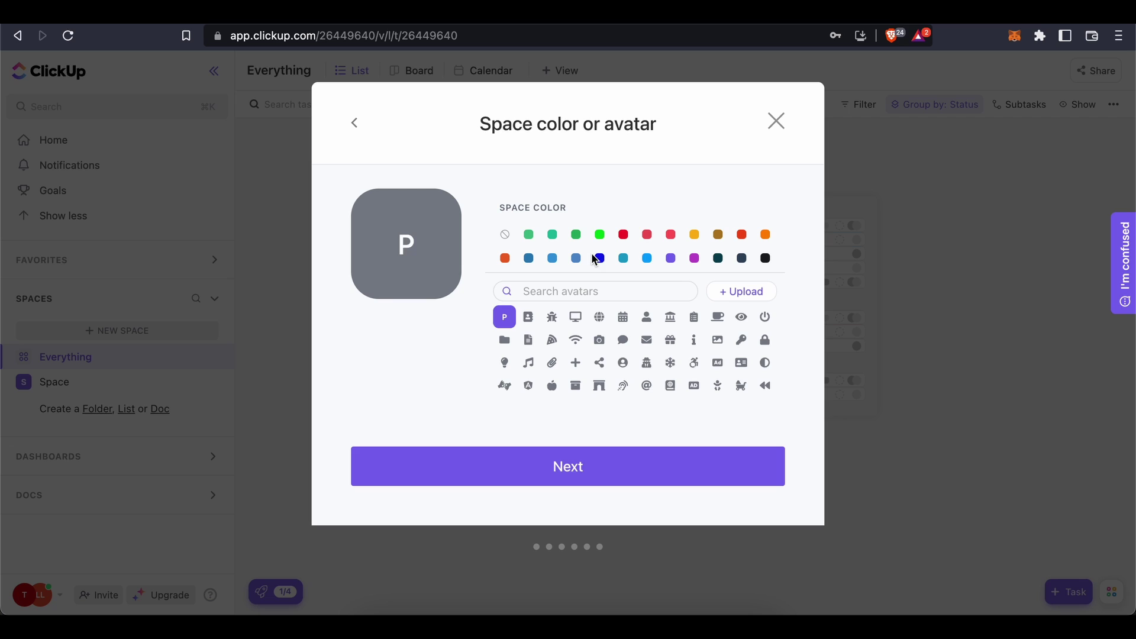
{"action": "left_click", "coordinate": [599, 235]}
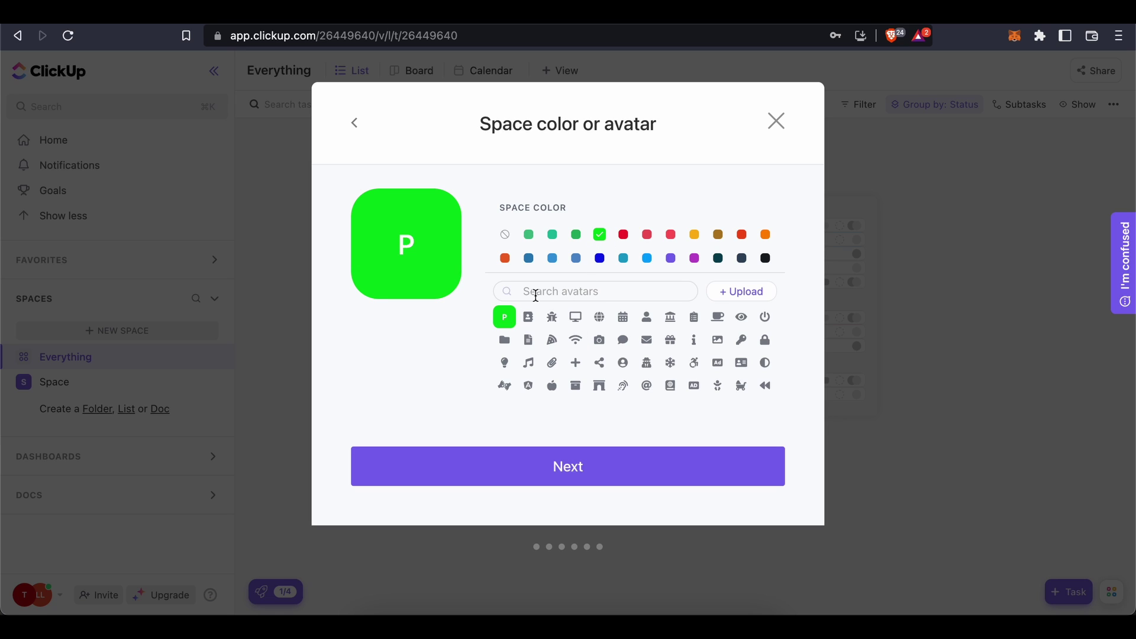
{"action": "left_click", "coordinate": [553, 462]}
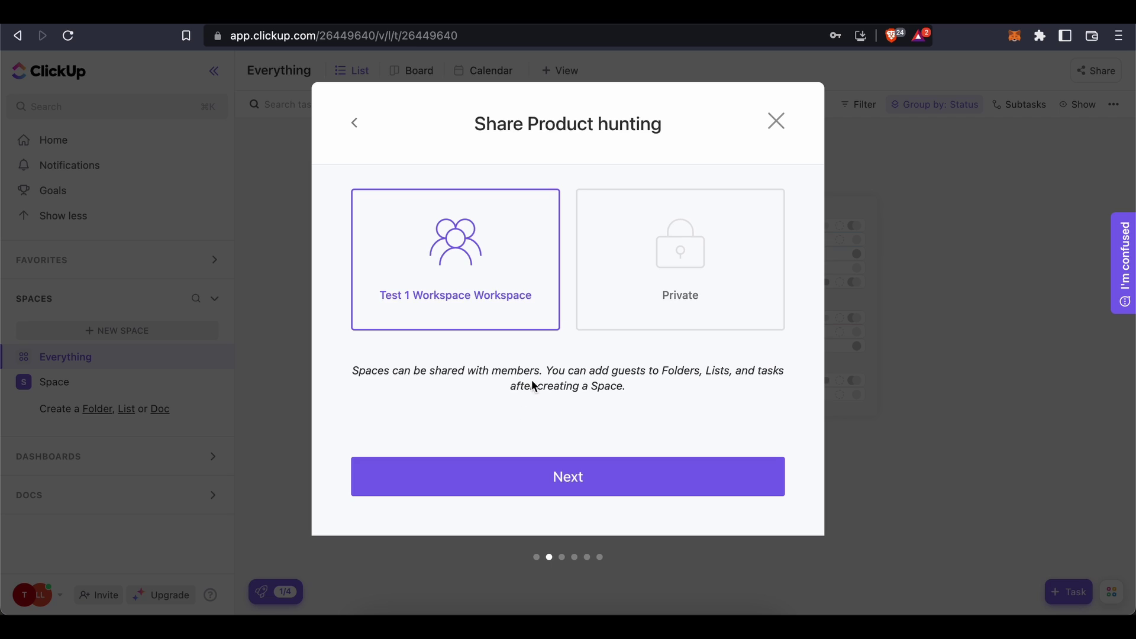
{"action": "left_click", "coordinate": [547, 473]}
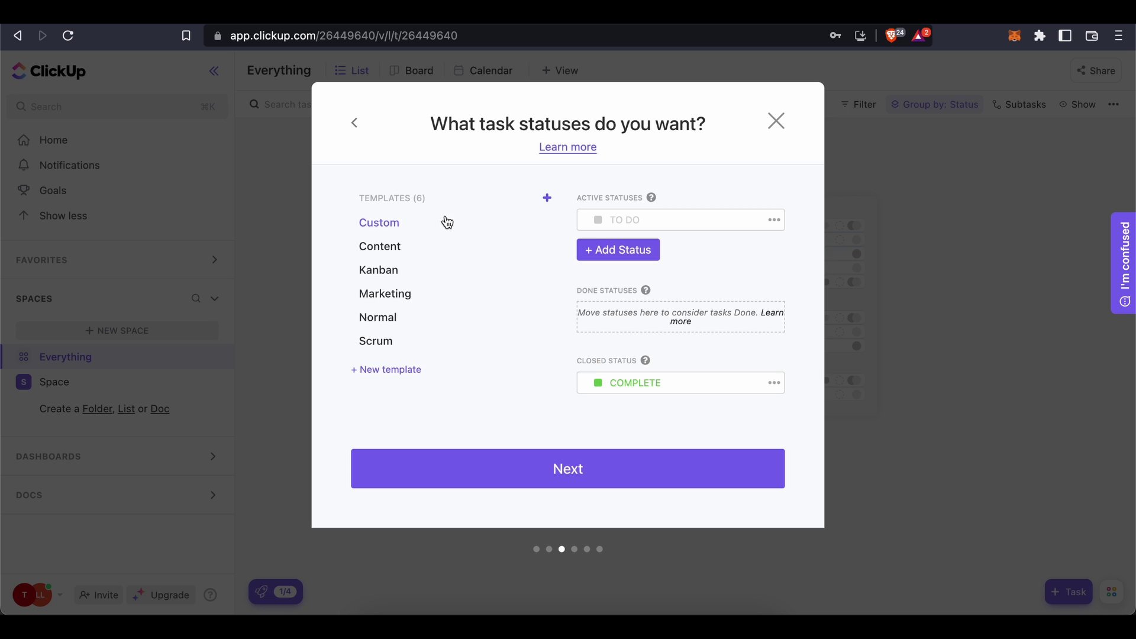
Rename the TO DO status to IDEAS and add an APPROVED IDEAS status.
{"action": "left_click", "coordinate": [774, 220]}
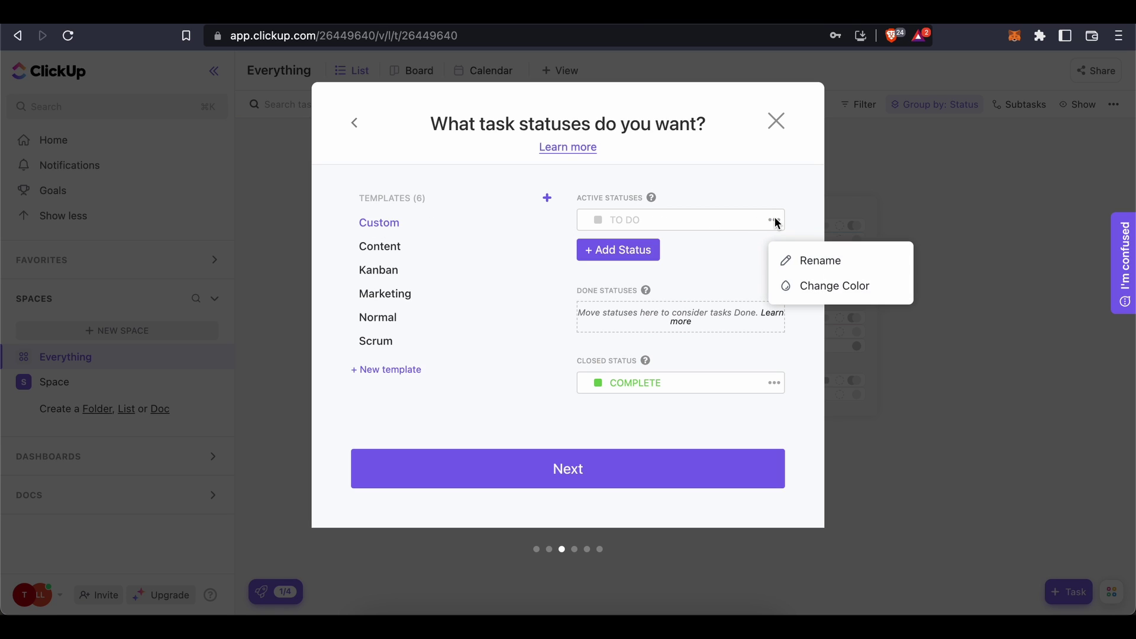
{"action": "left_click", "coordinate": [803, 261]}
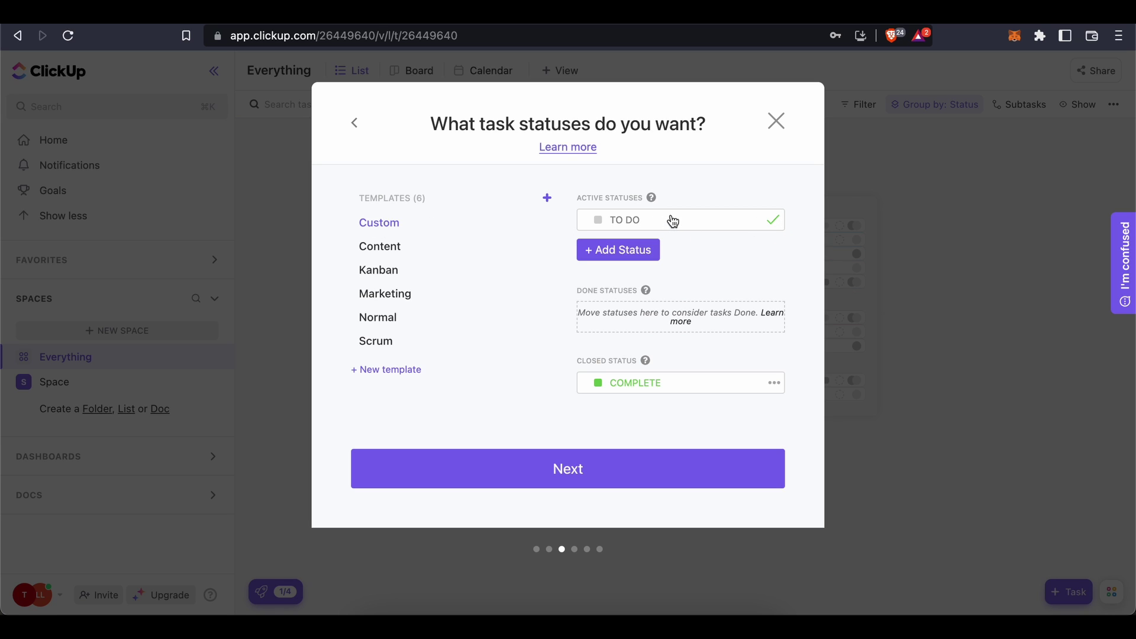
{"action": "key", "text": "BackSpace"}
{"action": "type", "text": "IDEAS"}
{"action": "left_click", "coordinate": [637, 251]}
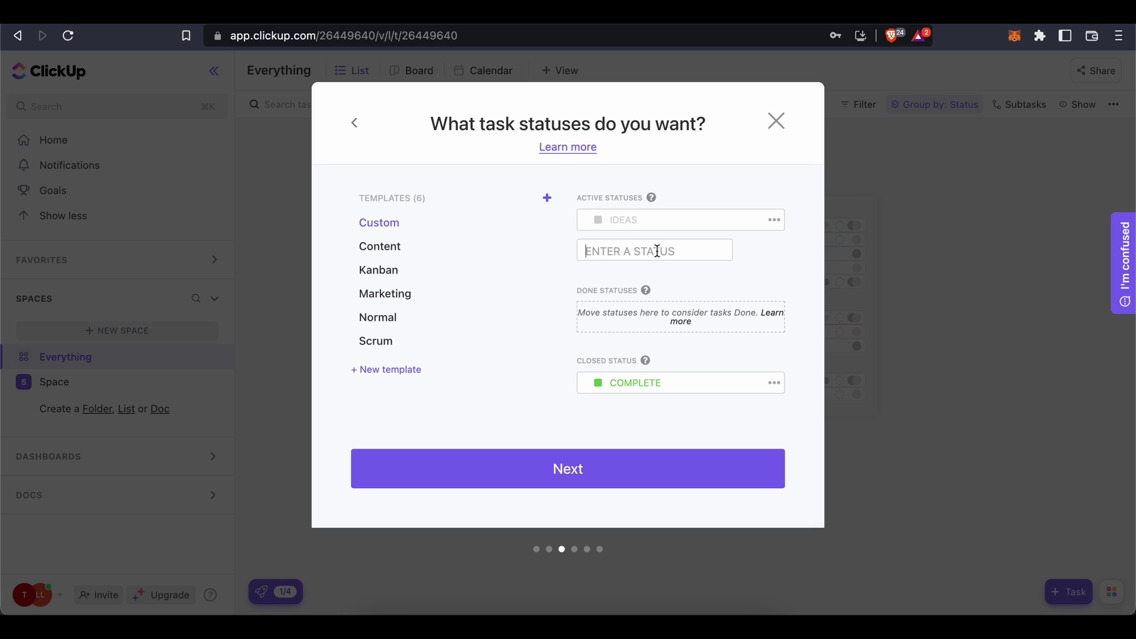
{"action": "type", "text": "APPROVED IDEAS"}
{"action": "key", "text": "Return"}
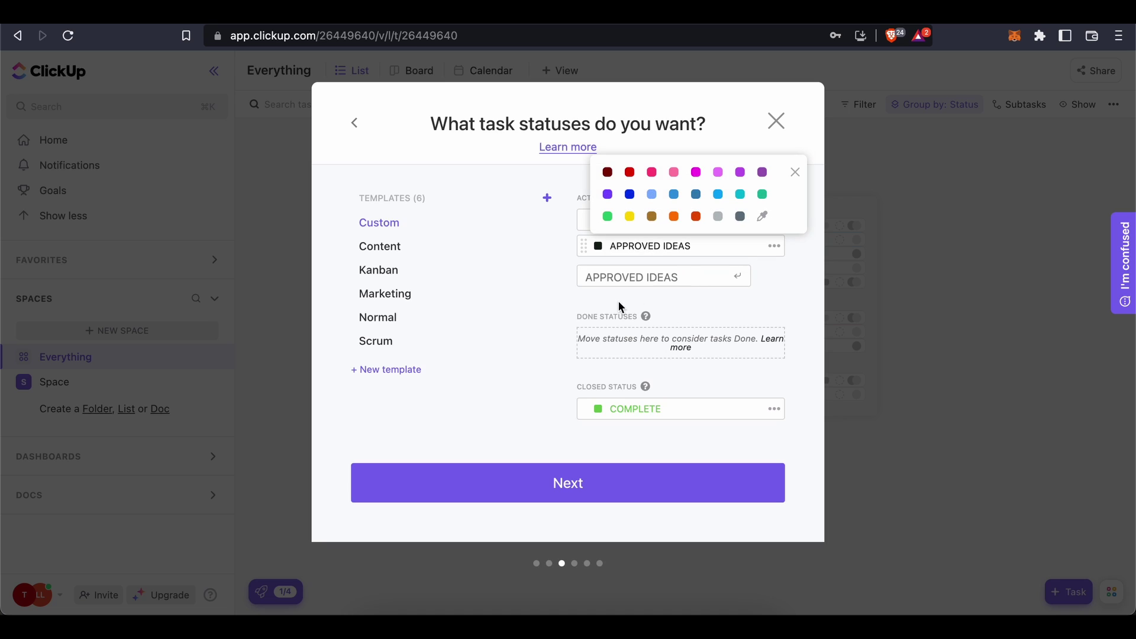
Add three more active statuses: CHANGES NEEDED, EDITED and APPROVED.
{"action": "left_click", "coordinate": [646, 281]}
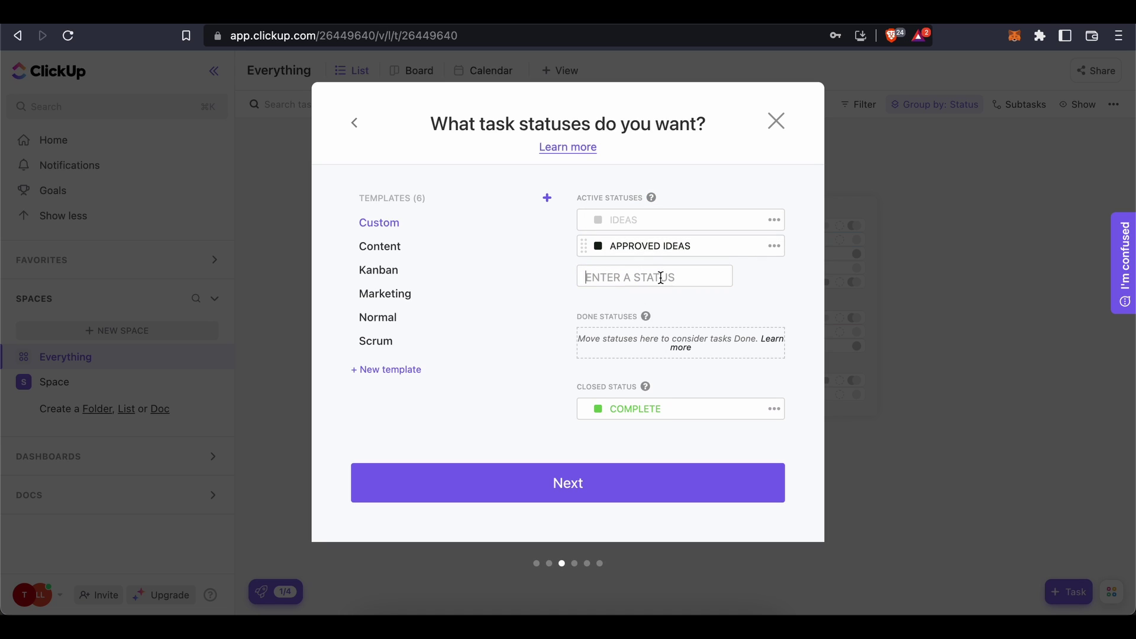
{"action": "left_click", "coordinate": [653, 275]}
{"action": "type", "text": "CHANGES NEEDED"}
{"action": "key", "text": "Return"}
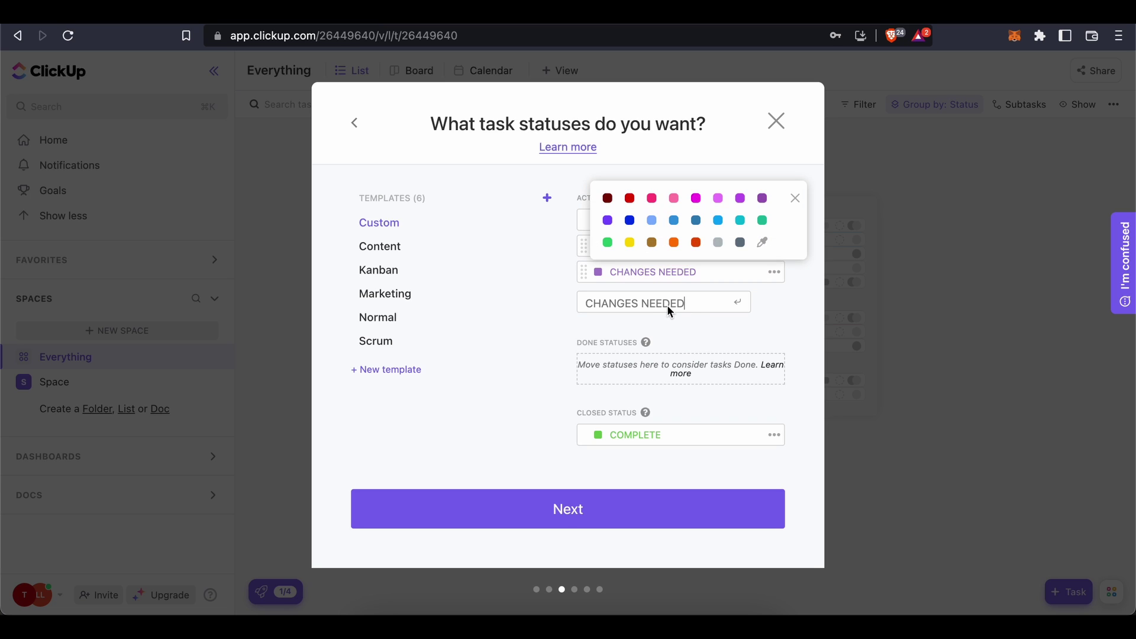
{"action": "left_click", "coordinate": [673, 299]}
{"action": "type", "text": "E"}
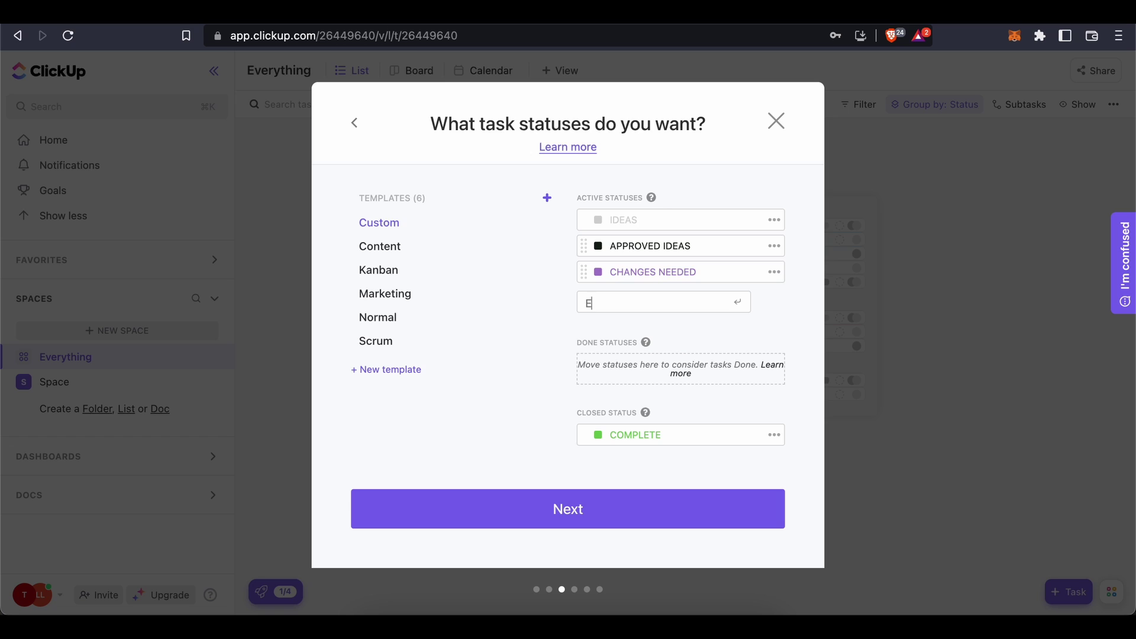
{"action": "type", "text": "DITED"}
{"action": "key", "text": "Return"}
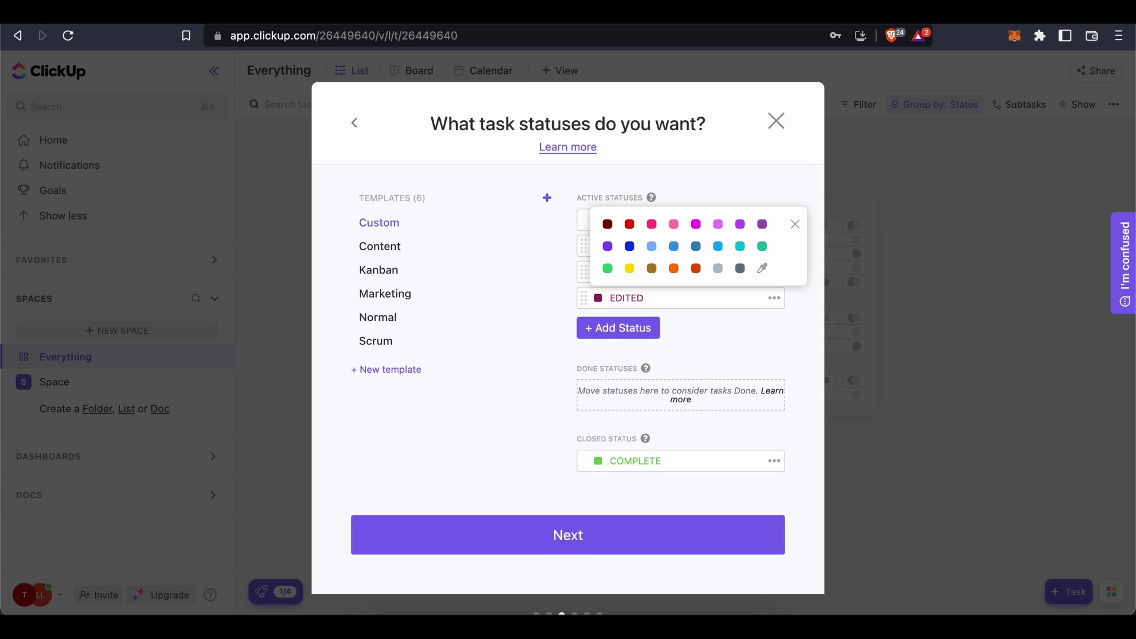
{"action": "left_click", "coordinate": [641, 328]}
{"action": "type", "text": "A"}
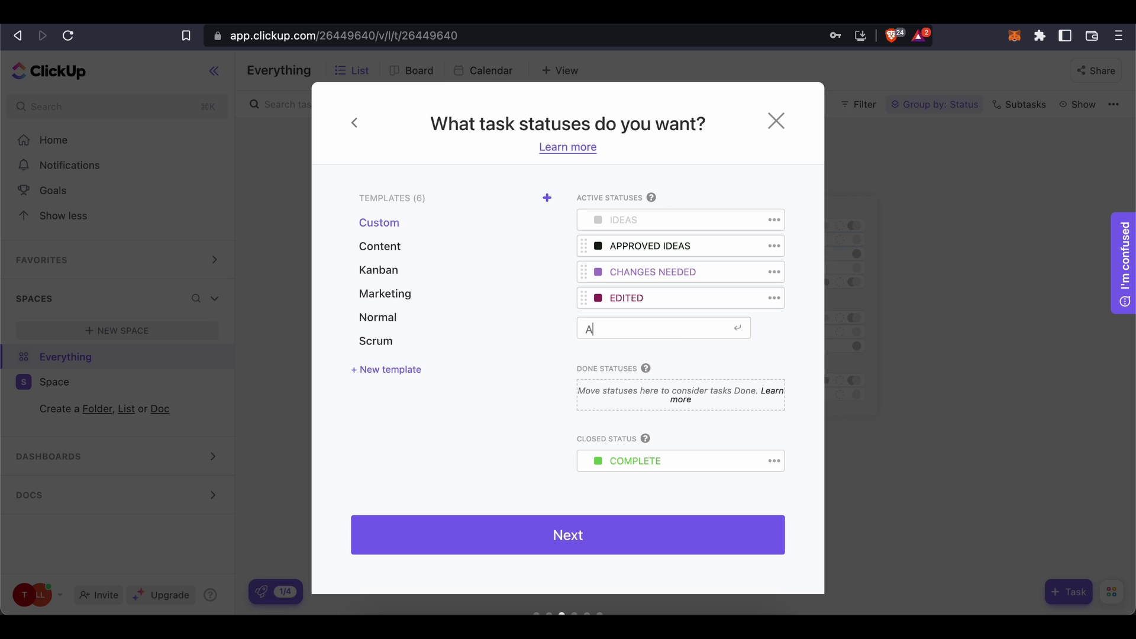
{"action": "type", "text": "PPROVED"}
{"action": "key", "text": "Return"}
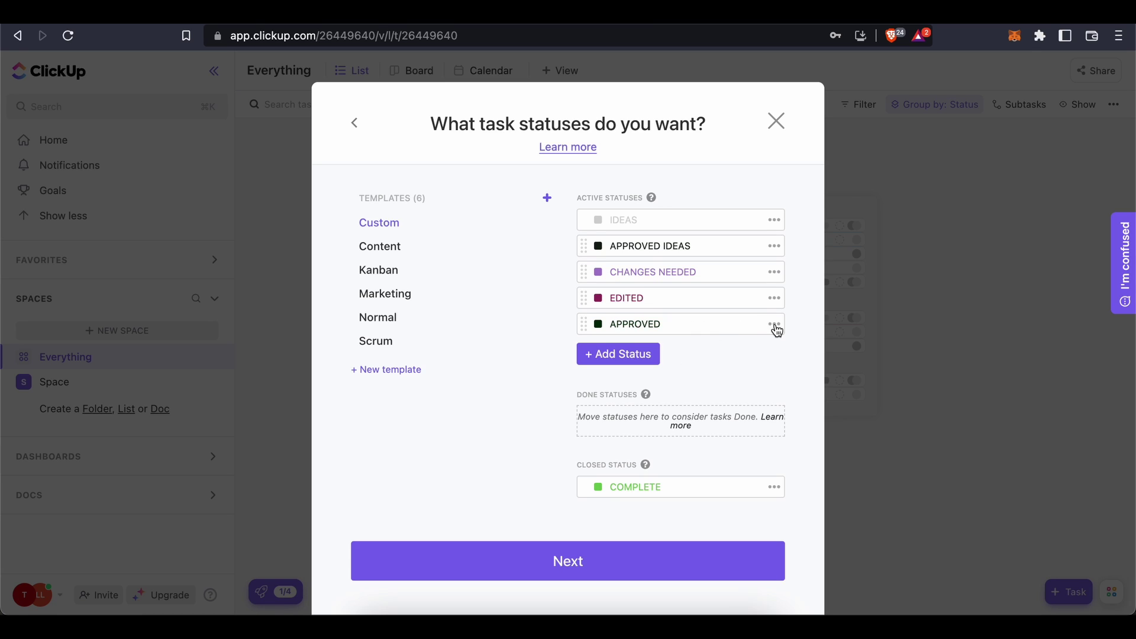
Delete the active APPROVED status, then rename the closed COMPLETE status to APPROVED.
{"action": "left_click", "coordinate": [774, 323]}
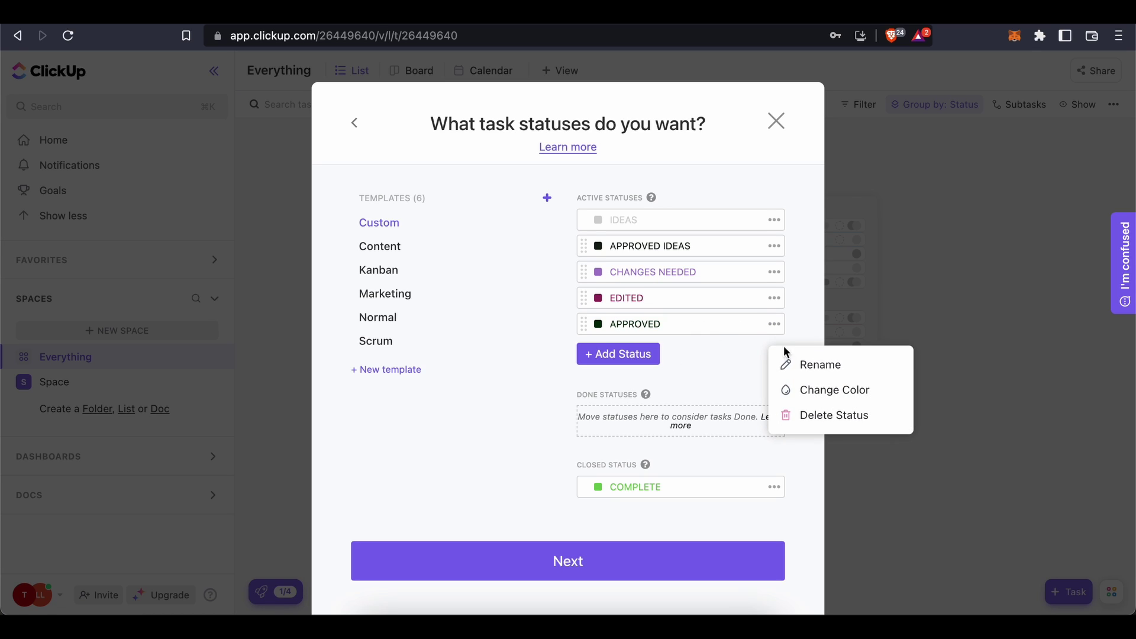
{"action": "left_click", "coordinate": [815, 424]}
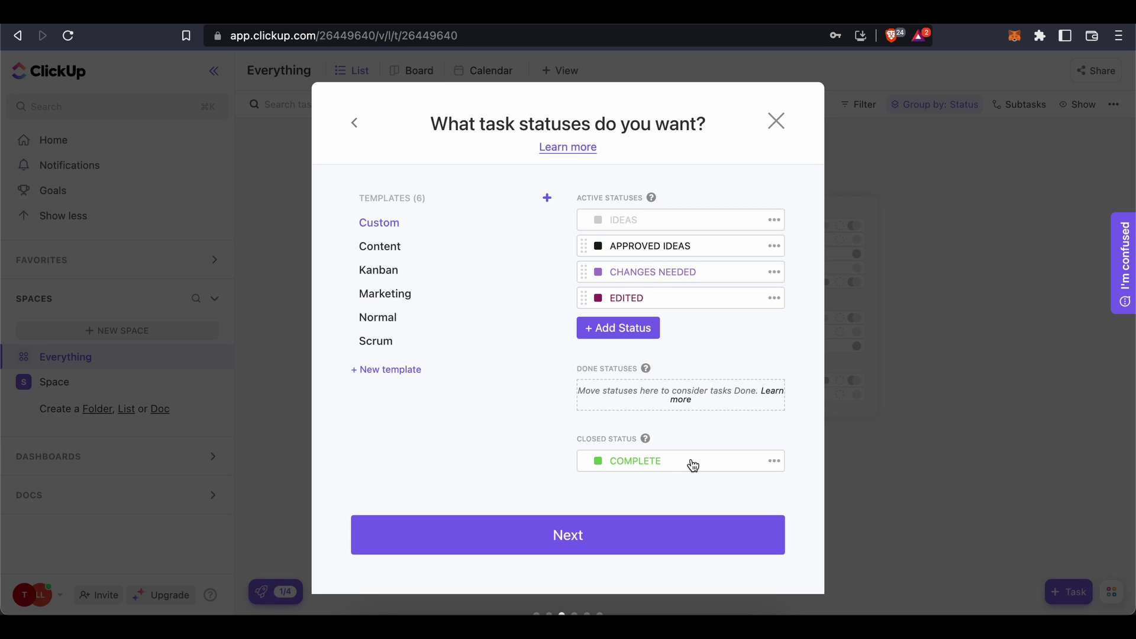
{"action": "left_click", "coordinate": [654, 461]}
{"action": "double_click", "coordinate": [656, 463]}
{"action": "type", "text": "APPROVED"}
{"action": "key", "text": "Return"}
Turn on the Email, Sprints, Time Estimates and Remap Subtask Due Dates ClickApps, then continue.
{"action": "left_click", "coordinate": [652, 538]}
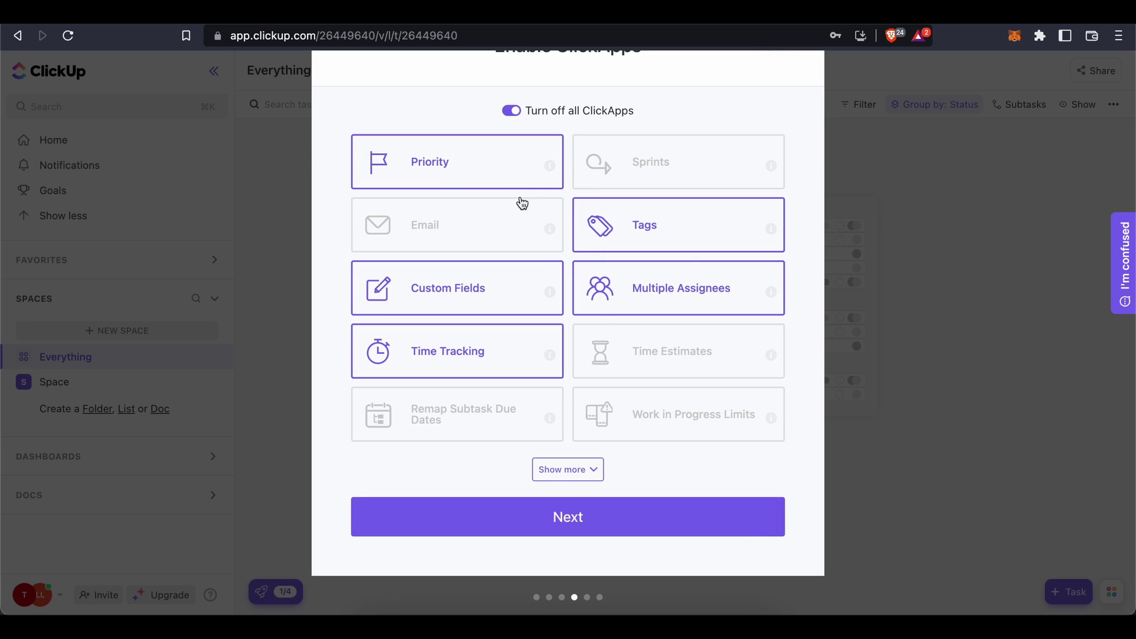
{"action": "left_click", "coordinate": [520, 216]}
{"action": "left_click", "coordinate": [631, 159]}
{"action": "left_click", "coordinate": [634, 342]}
{"action": "left_click", "coordinate": [527, 417]}
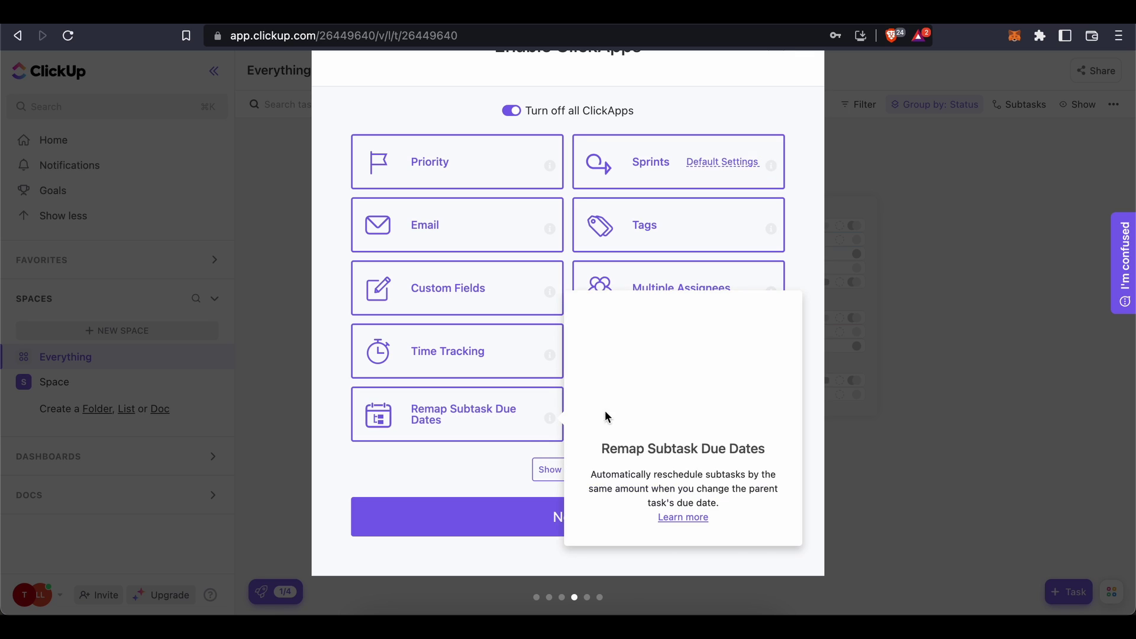
{"action": "left_click", "coordinate": [642, 436]}
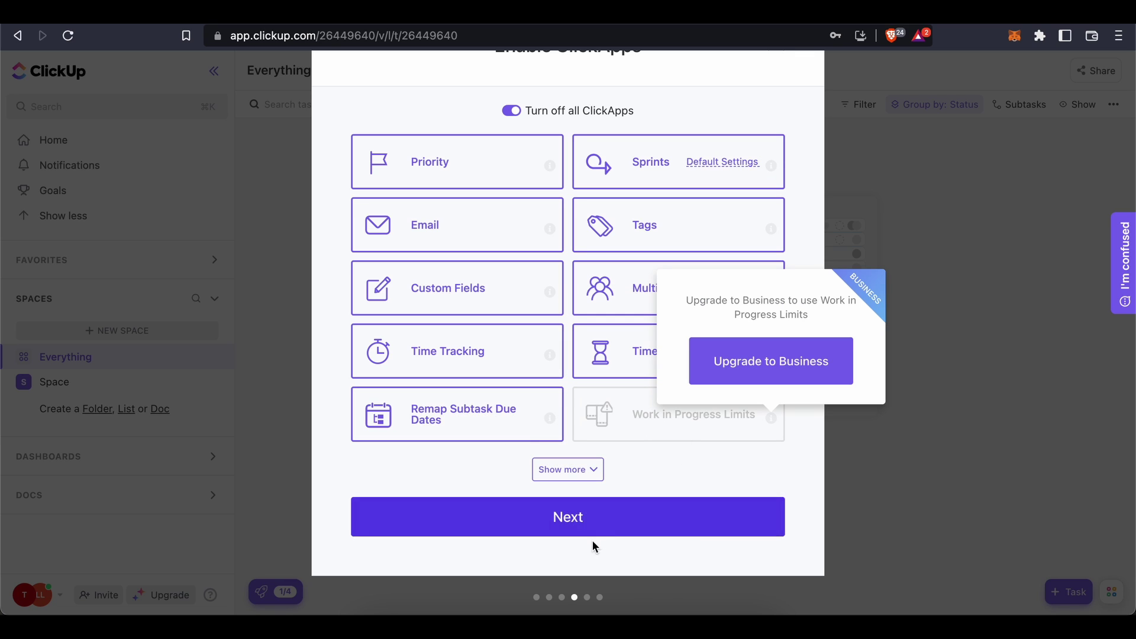
{"action": "left_click", "coordinate": [577, 473]}
{"action": "scroll", "coordinate": [502, 486], "scroll_direction": "down", "scroll_amount": 2}
{"action": "scroll", "coordinate": [502, 486], "scroll_direction": "down", "scroll_amount": 3}
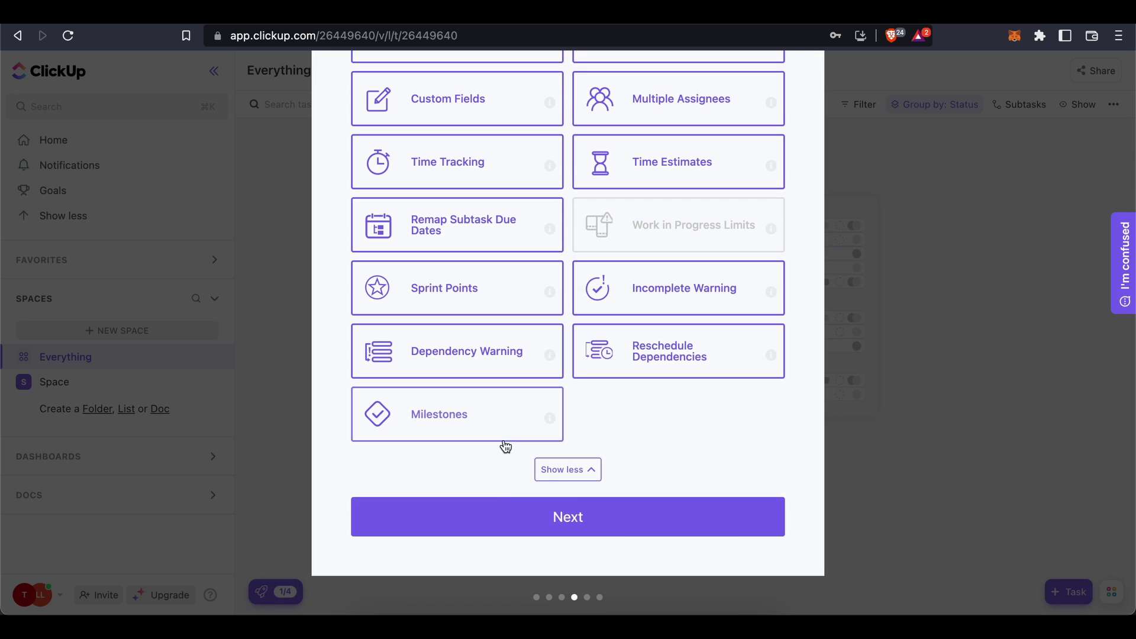
{"action": "left_click", "coordinate": [652, 522]}
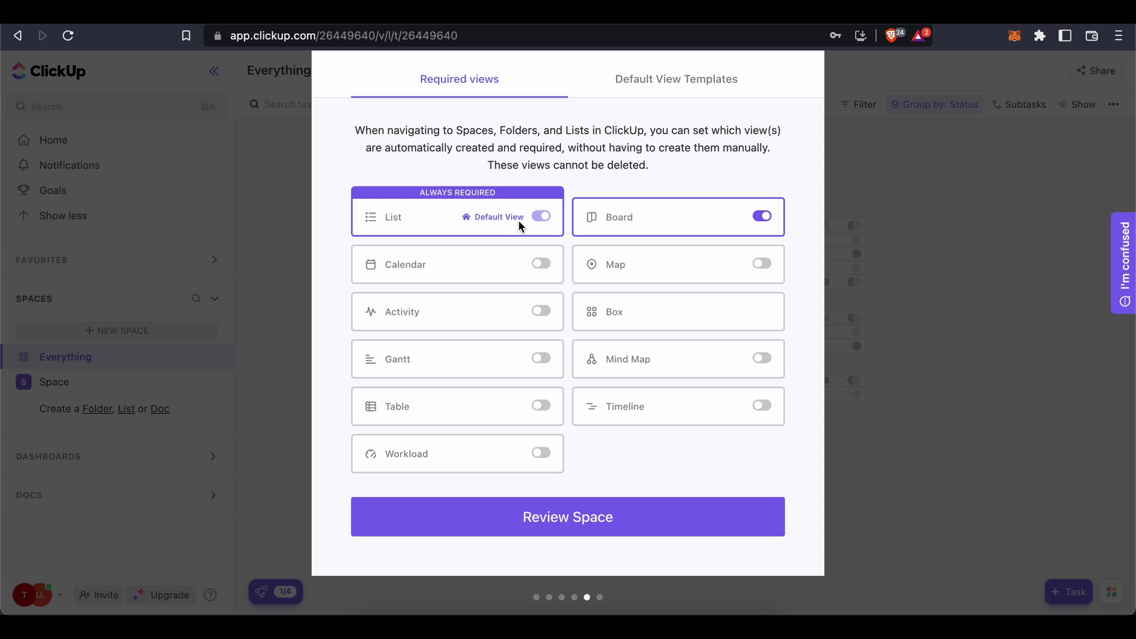
Require Gantt and Timeline views, review the summary, and create the Product hunting space.
{"action": "scroll", "coordinate": [531, 213], "scroll_direction": "up", "scroll_amount": 2}
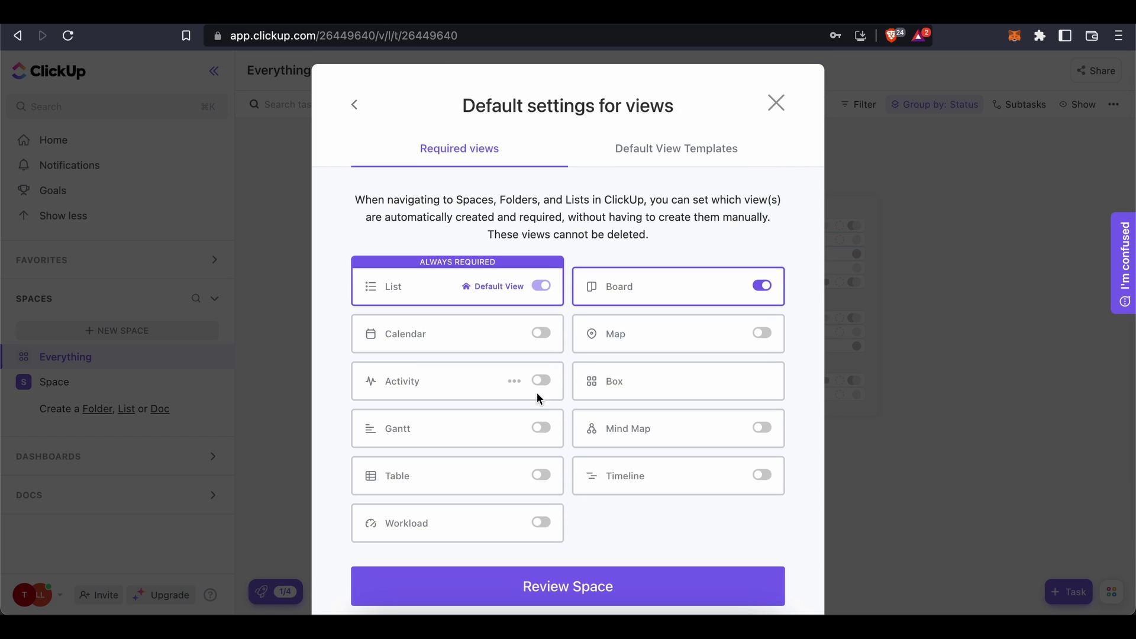
{"action": "scroll", "coordinate": [537, 393], "scroll_direction": "down", "scroll_amount": 1}
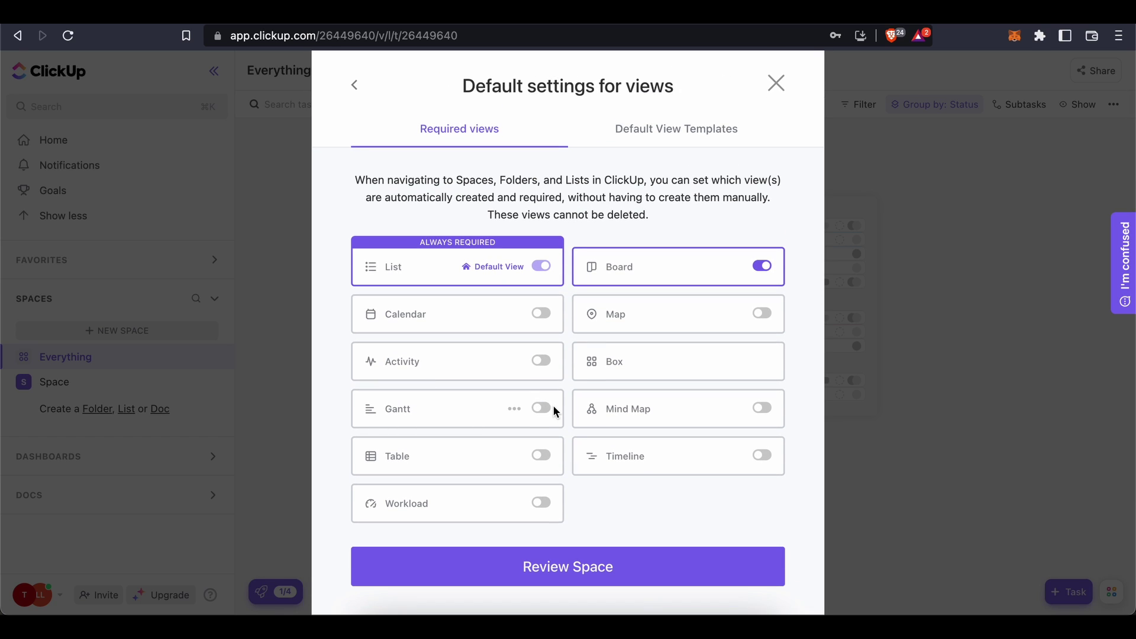
{"action": "left_click", "coordinate": [549, 408]}
{"action": "left_click", "coordinate": [763, 455]}
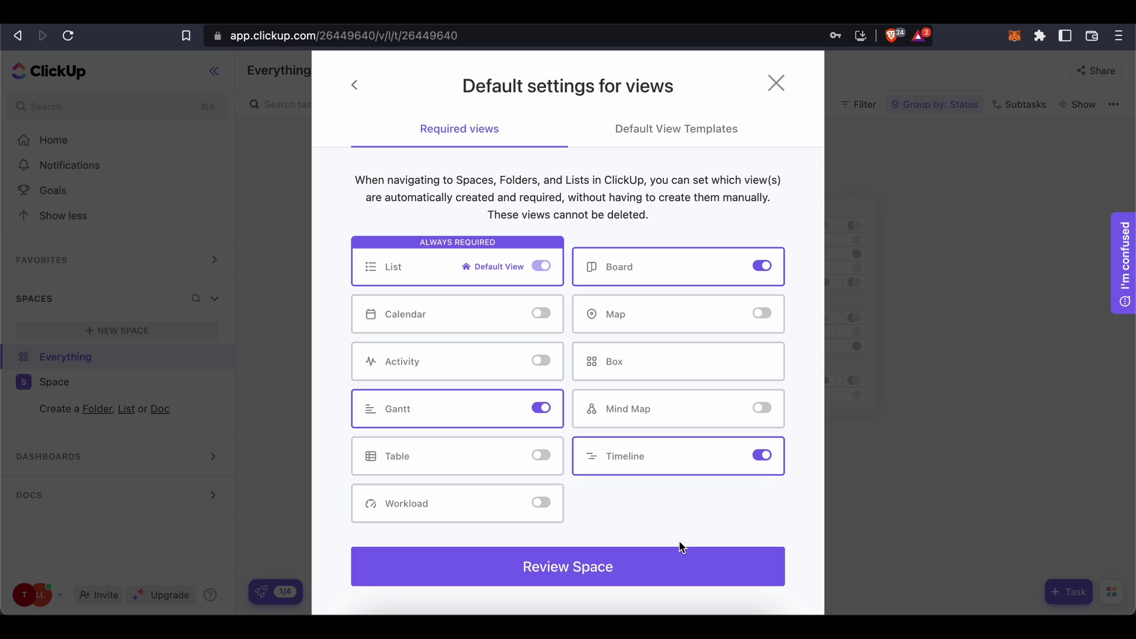
{"action": "left_click", "coordinate": [655, 577]}
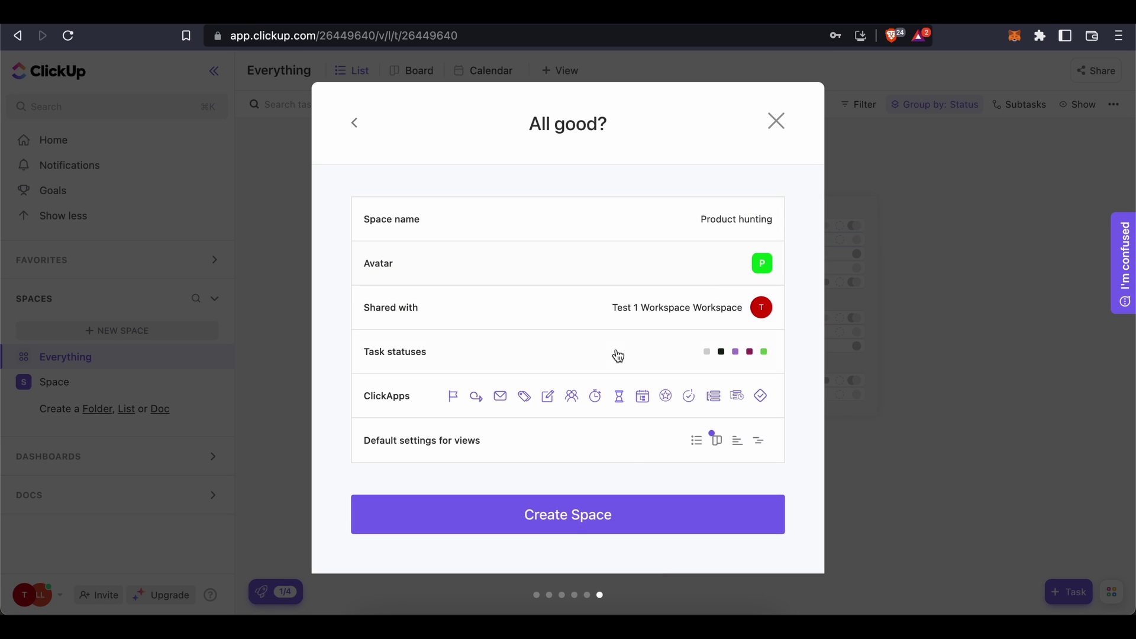
{"action": "left_click", "coordinate": [621, 520]}
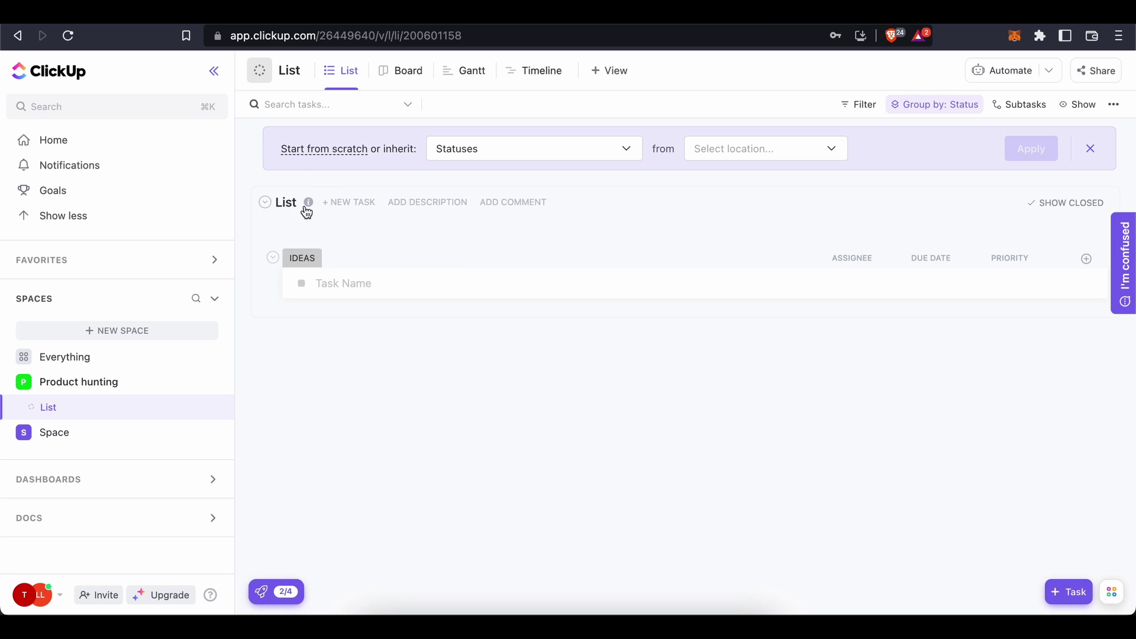
Open the Product hunting list's options menu and close it again without making changes.
{"action": "left_click", "coordinate": [284, 205]}
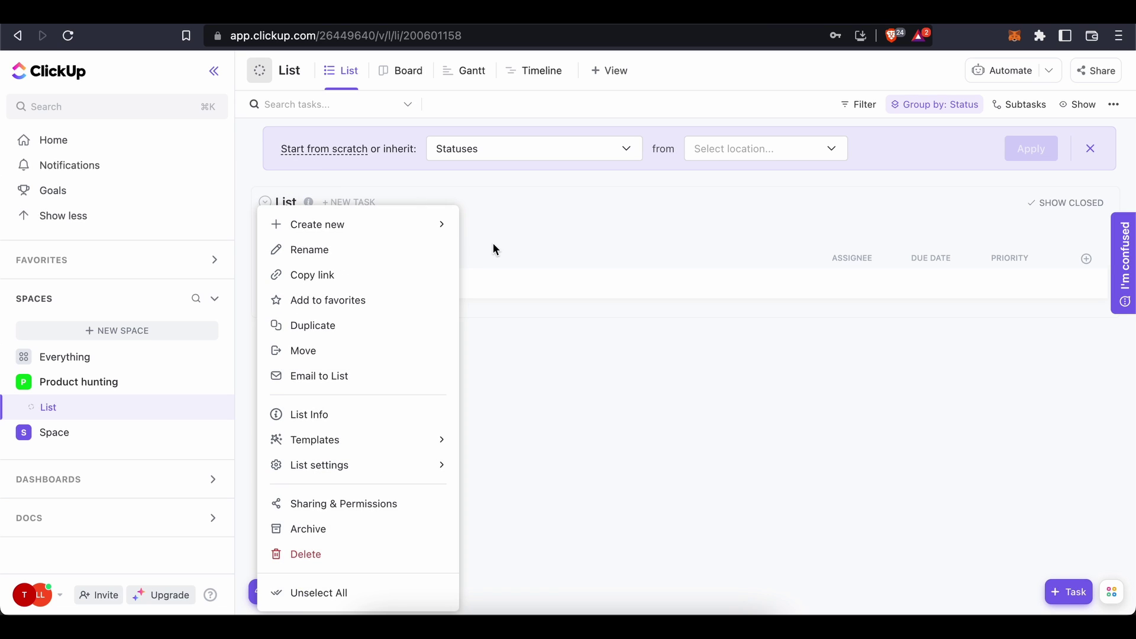
{"action": "left_click", "coordinate": [492, 242]}
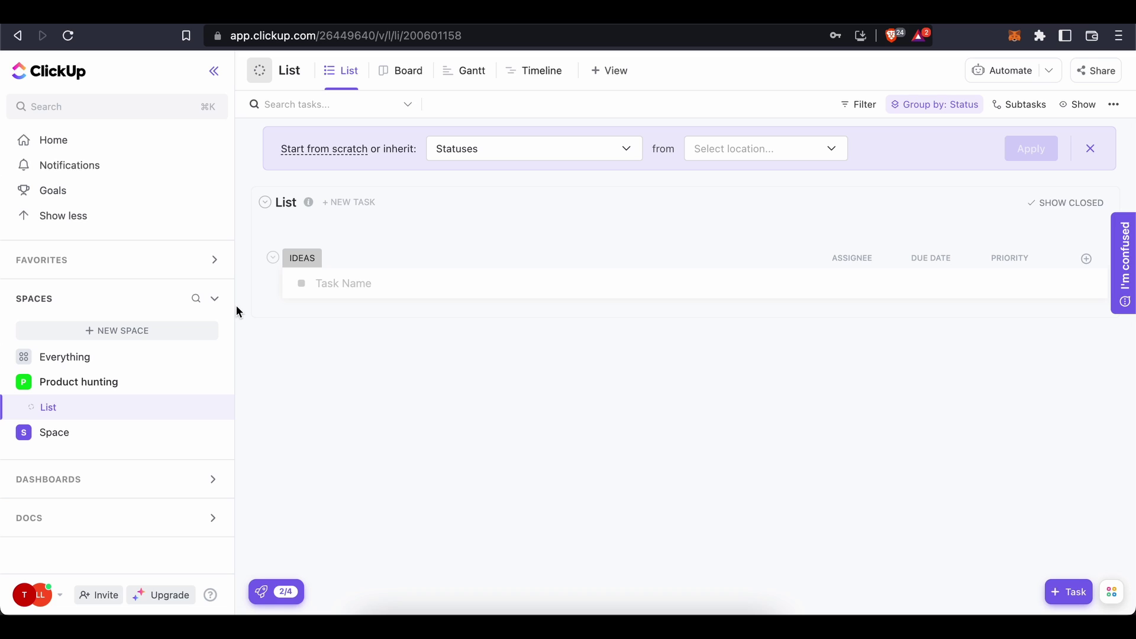
{"action": "left_click", "coordinate": [213, 408]}
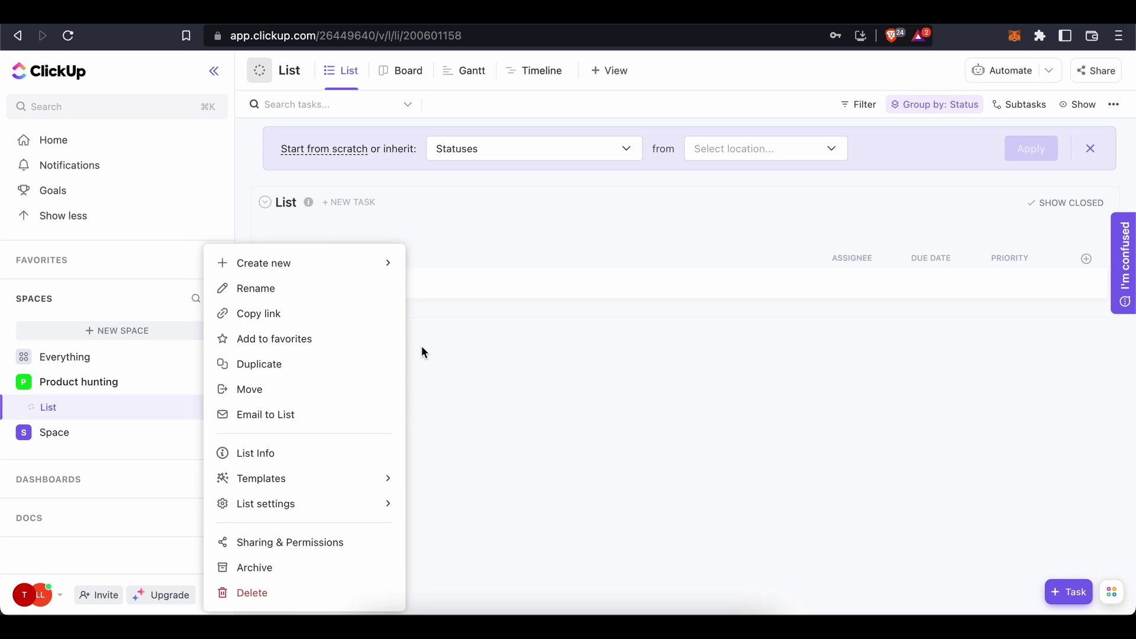
{"action": "left_click", "coordinate": [485, 340]}
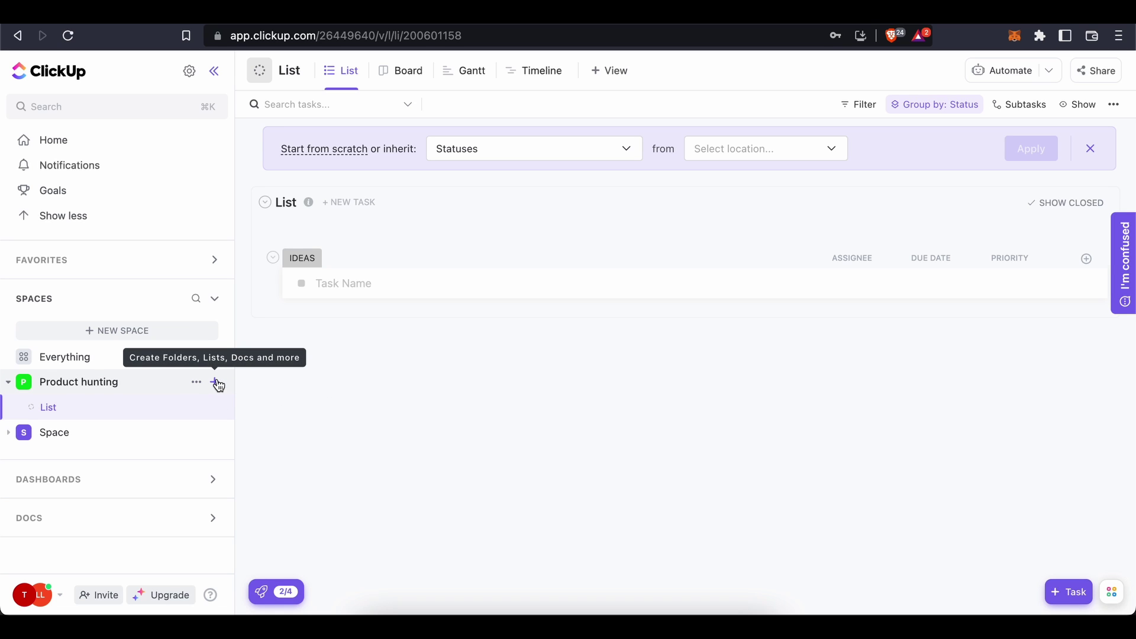
Create a new list named POSTED PRODUCTS in the Product hunting space.
{"action": "left_click", "coordinate": [217, 383]}
{"action": "left_click", "coordinate": [285, 408]}
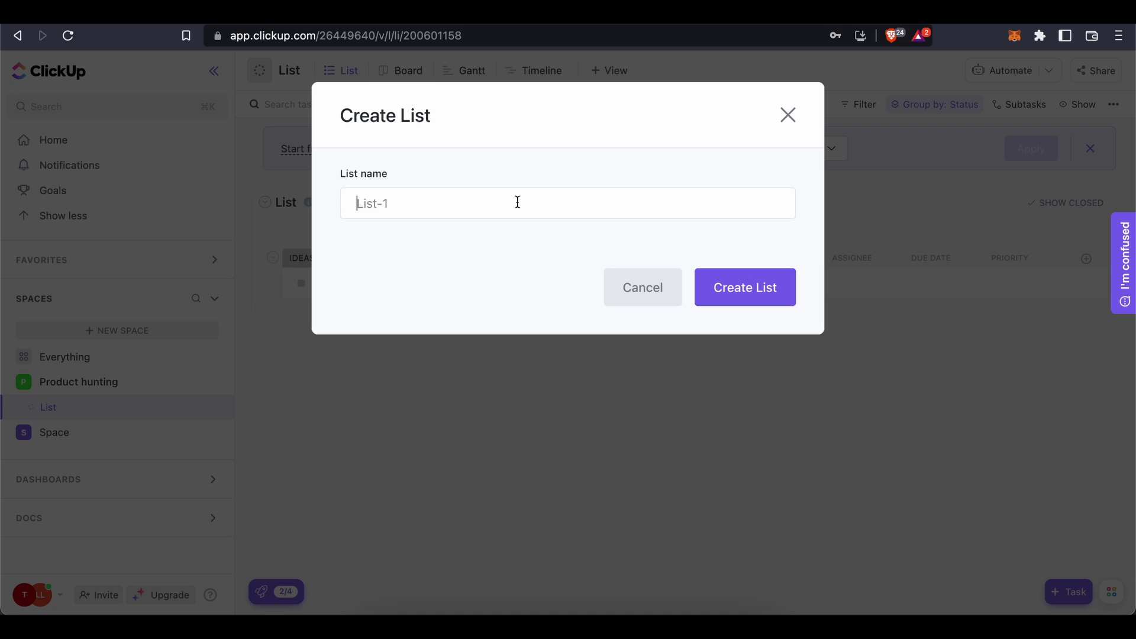
{"action": "type", "text": "POSTED PRODUCTS"}
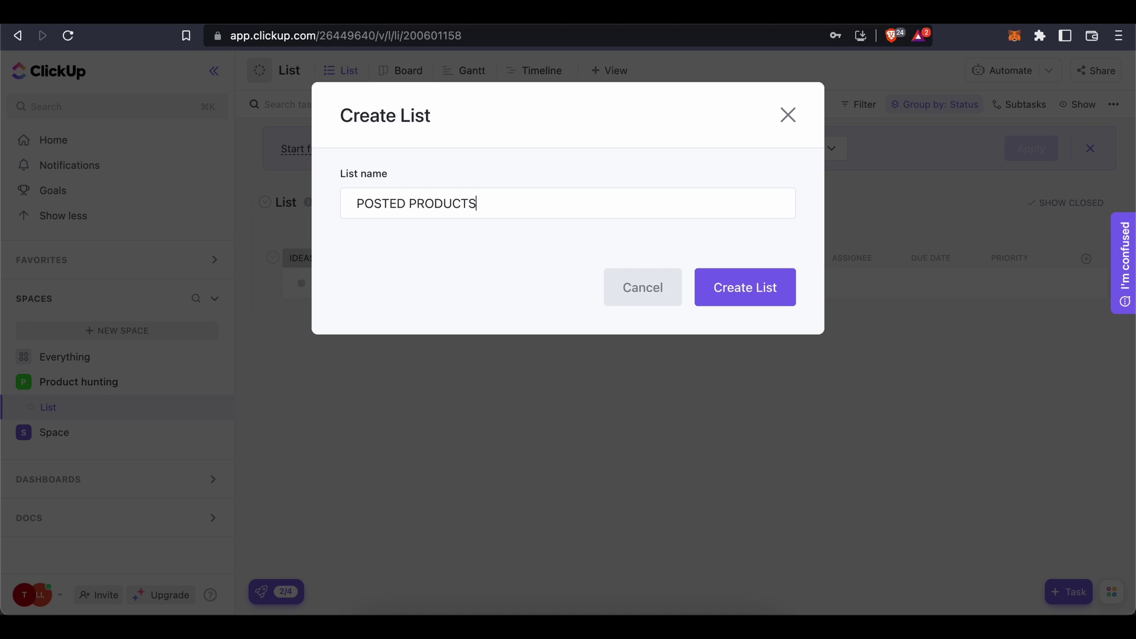
{"action": "left_click", "coordinate": [751, 276]}
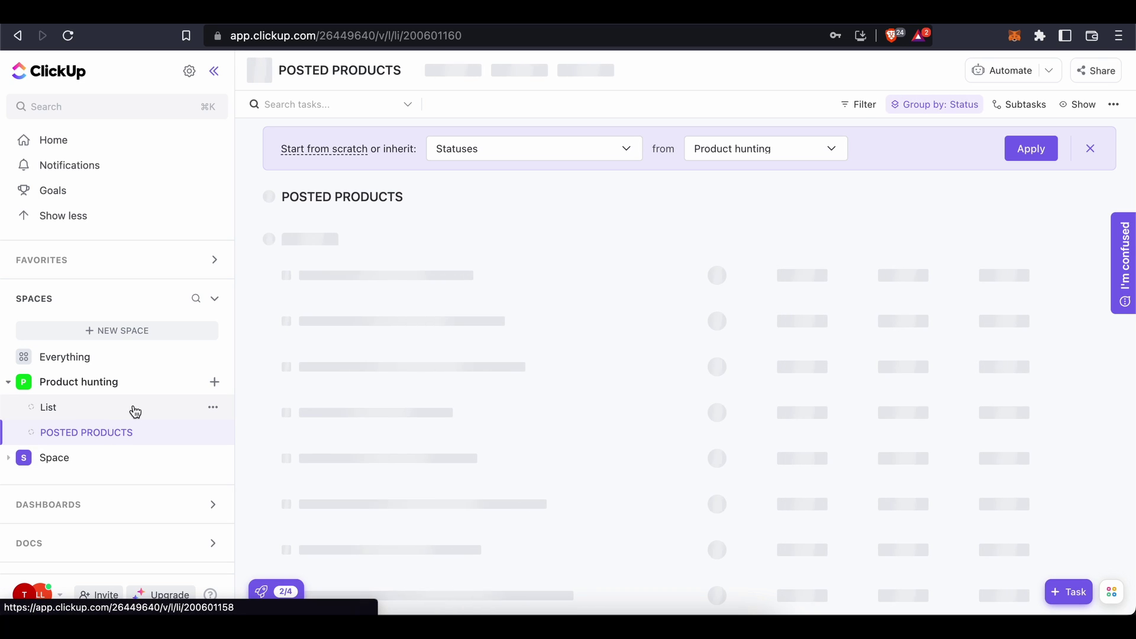
{"action": "left_click", "coordinate": [217, 410]}
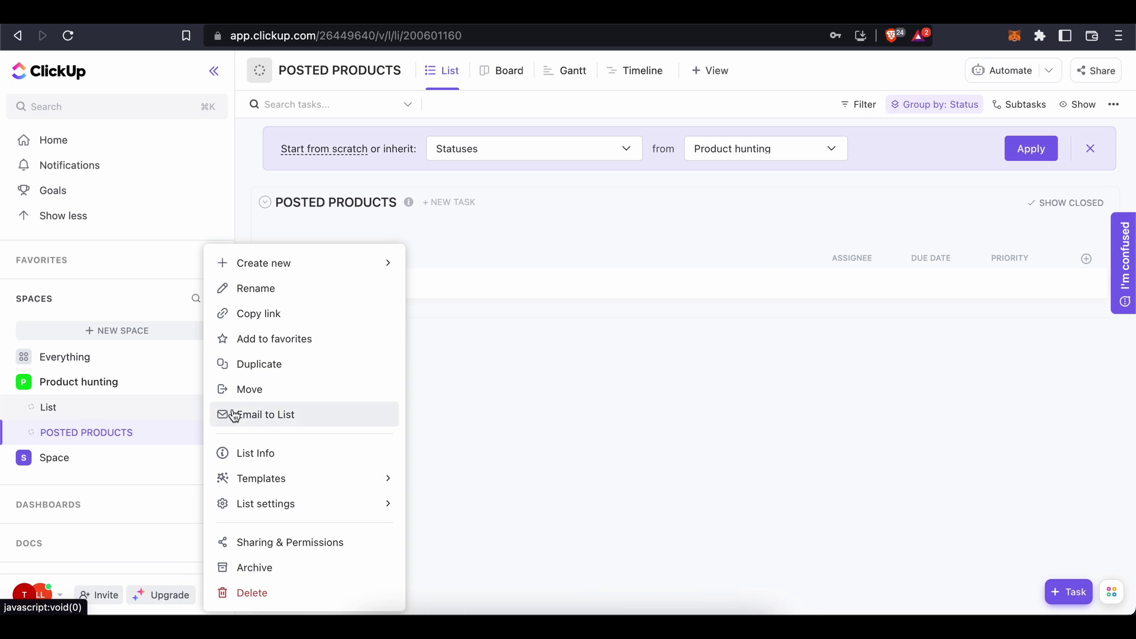
Rename the space's original List to PRODUCT SEARCH.
{"action": "left_click", "coordinate": [279, 289]}
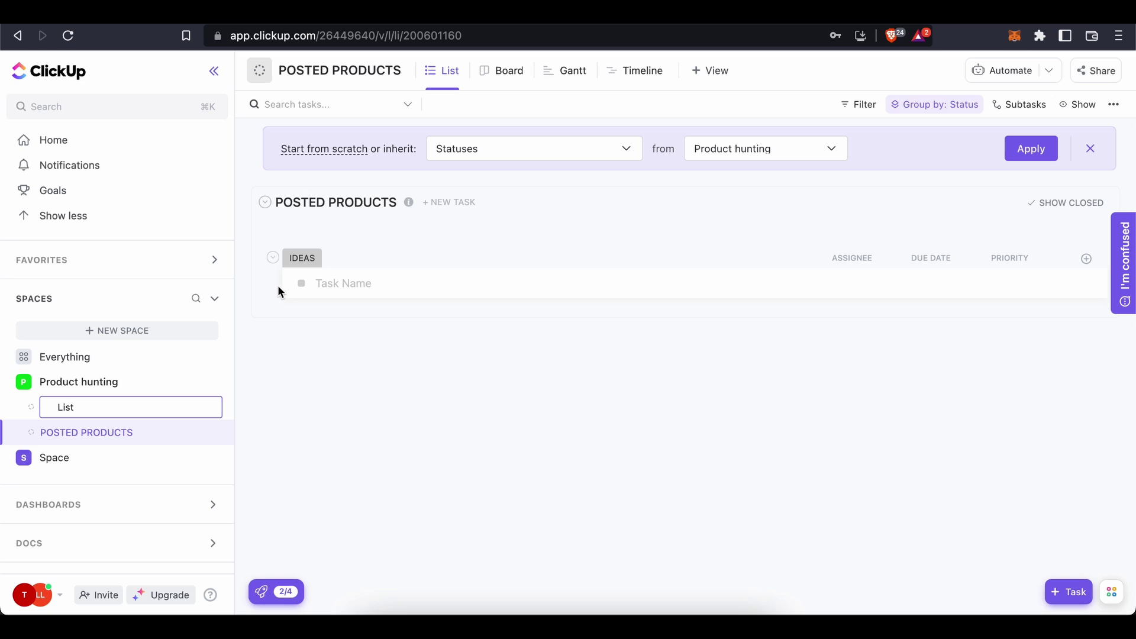
{"action": "key", "text": "Return"}
{"action": "left_click", "coordinate": [116, 414]}
{"action": "left_click", "coordinate": [213, 407]}
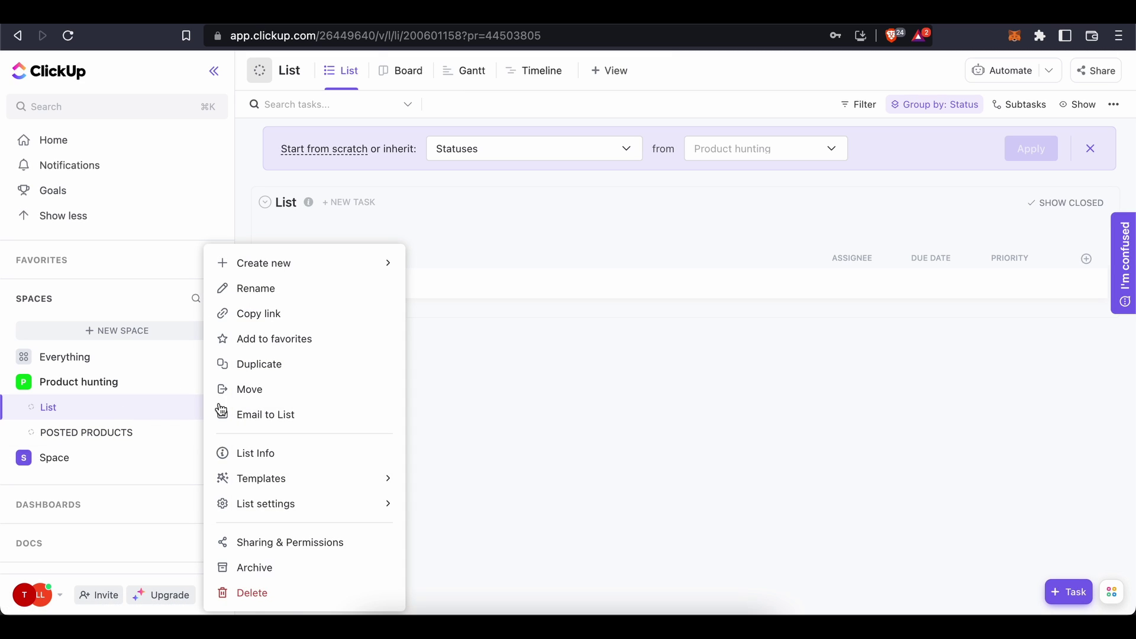
{"action": "left_click", "coordinate": [278, 293]}
{"action": "key", "text": "BackSpace"}
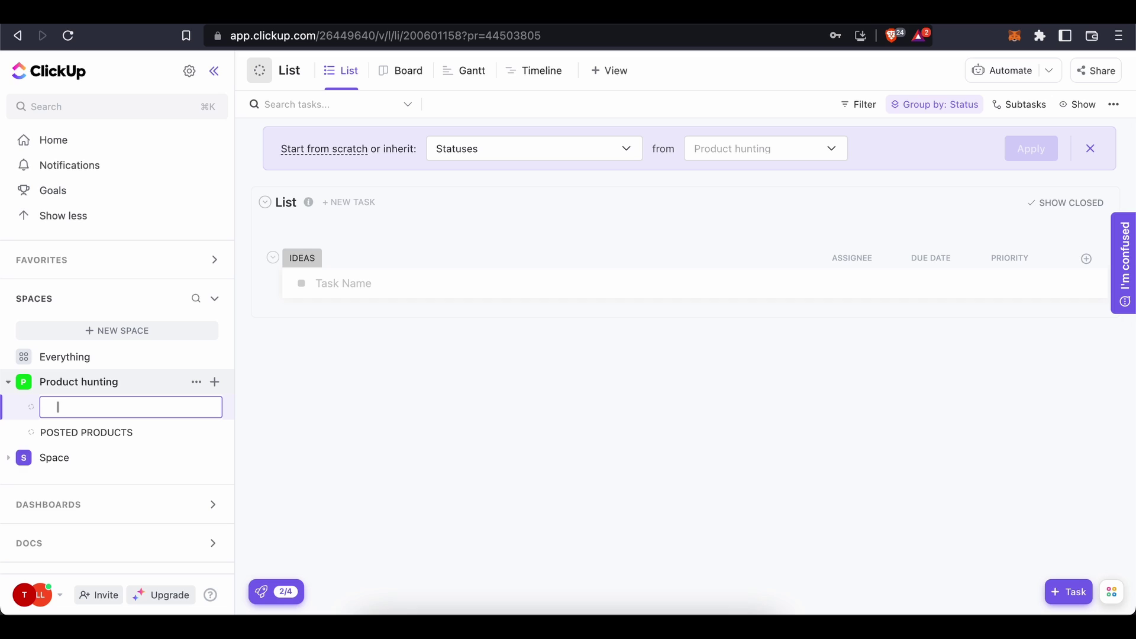
{"action": "type", "text": "PRODUCT SEARCH"}
{"action": "left_click", "coordinate": [168, 391]}
Expand Product hunting and switch between the POSTED PRODUCTS and PRODUCT SEARCH lists.
{"action": "left_click", "coordinate": [140, 384]}
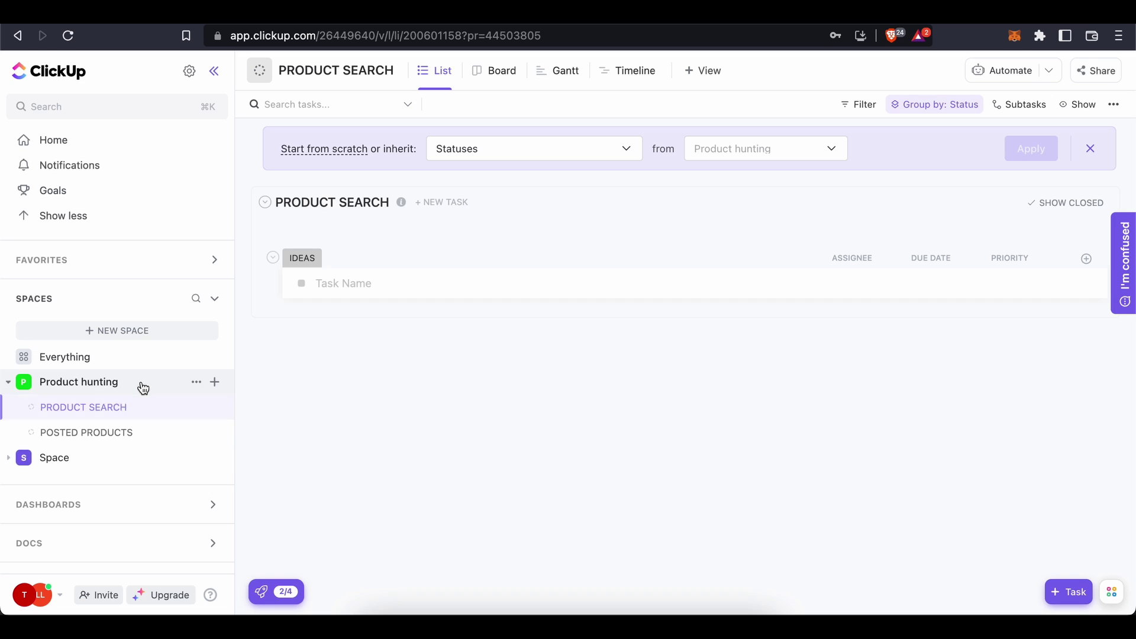
{"action": "left_click", "coordinate": [145, 434]}
{"action": "left_click", "coordinate": [164, 413]}
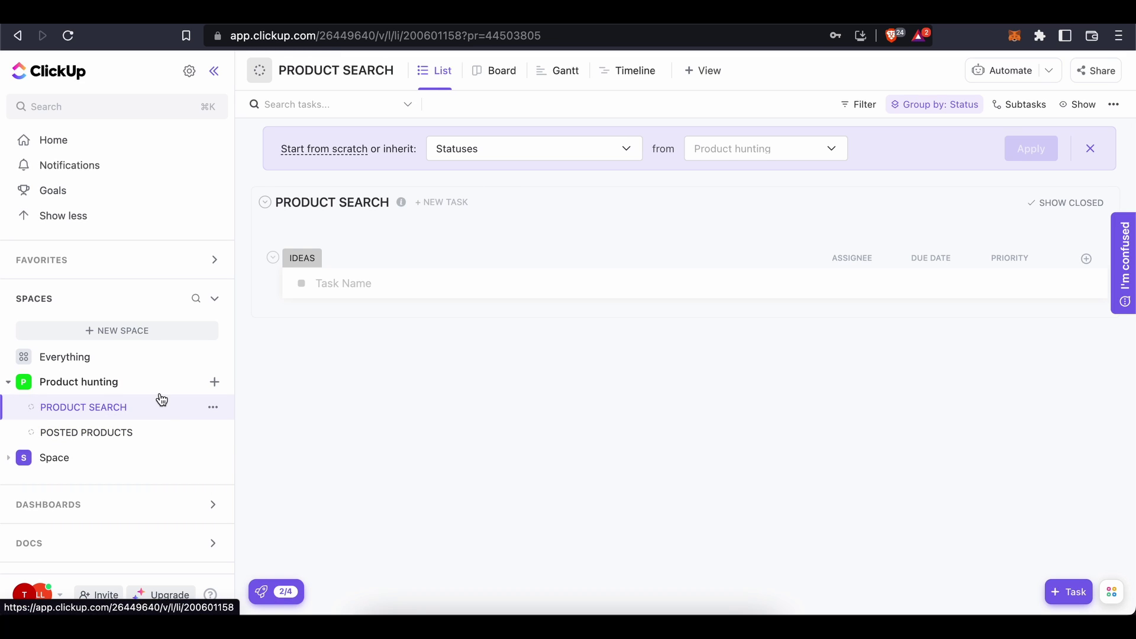
Open the Product hunting space view listing PRODUCT SEARCH and POSTED PRODUCTS, each with empty IDEAS.
{"action": "left_click", "coordinate": [147, 384]}
{"action": "left_click", "coordinate": [121, 384]}
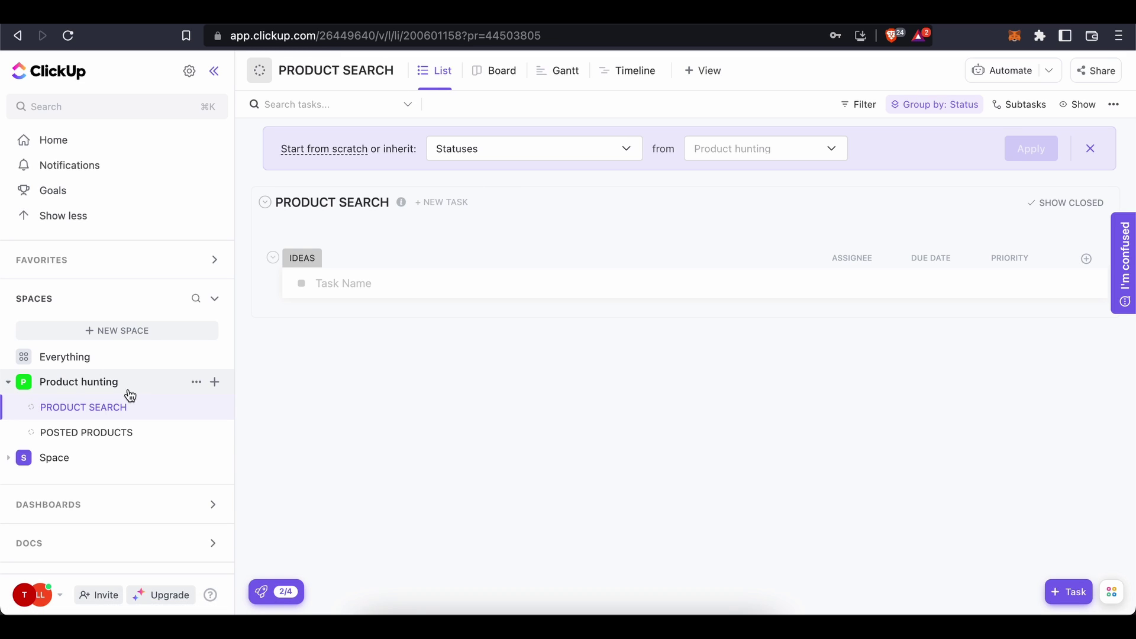
{"action": "left_click", "coordinate": [106, 384]}
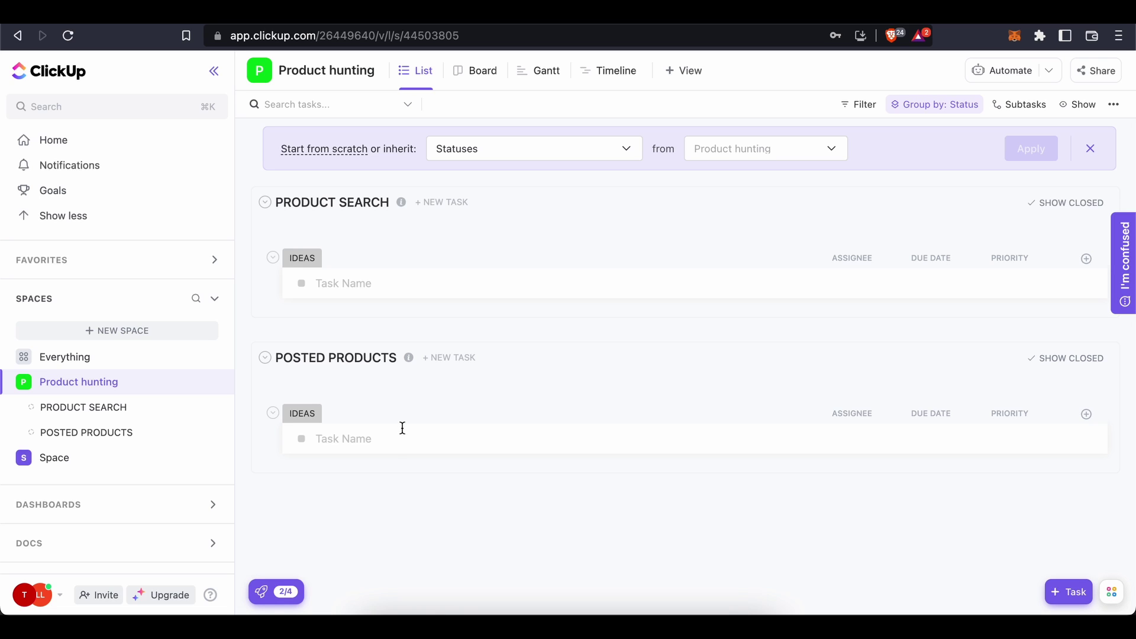
{"action": "mouse_move", "coordinate": [326, 418]}
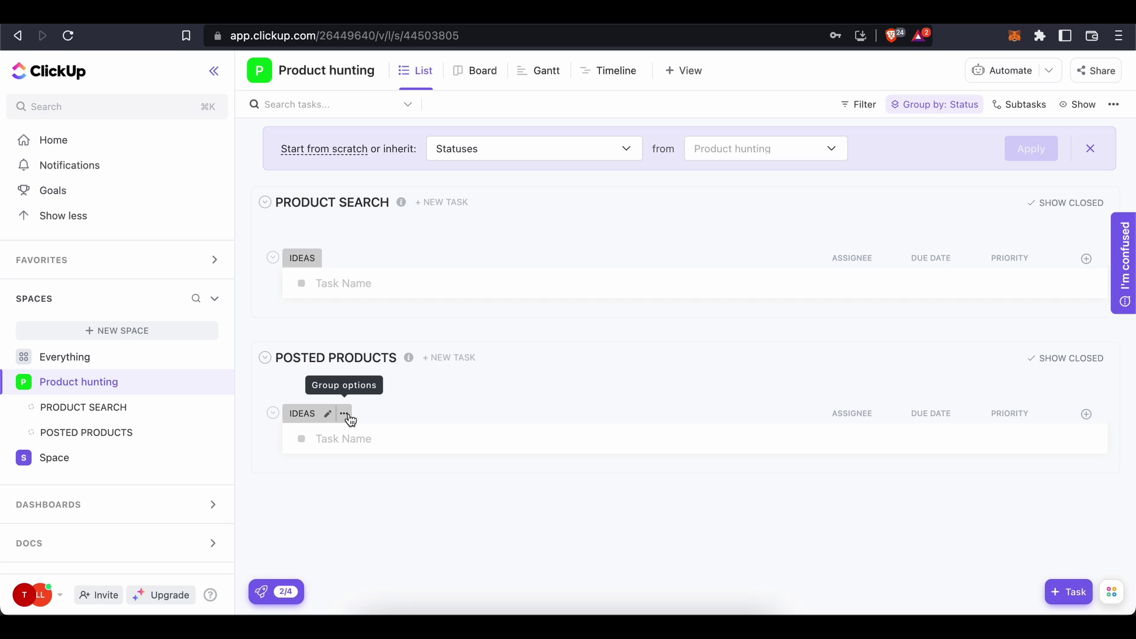
Switch POSTED PRODUCTS to custom statuses TO DO, IN PROGRESS and CLOSED (renamed from COMPLETE).
{"action": "left_click", "coordinate": [344, 414]}
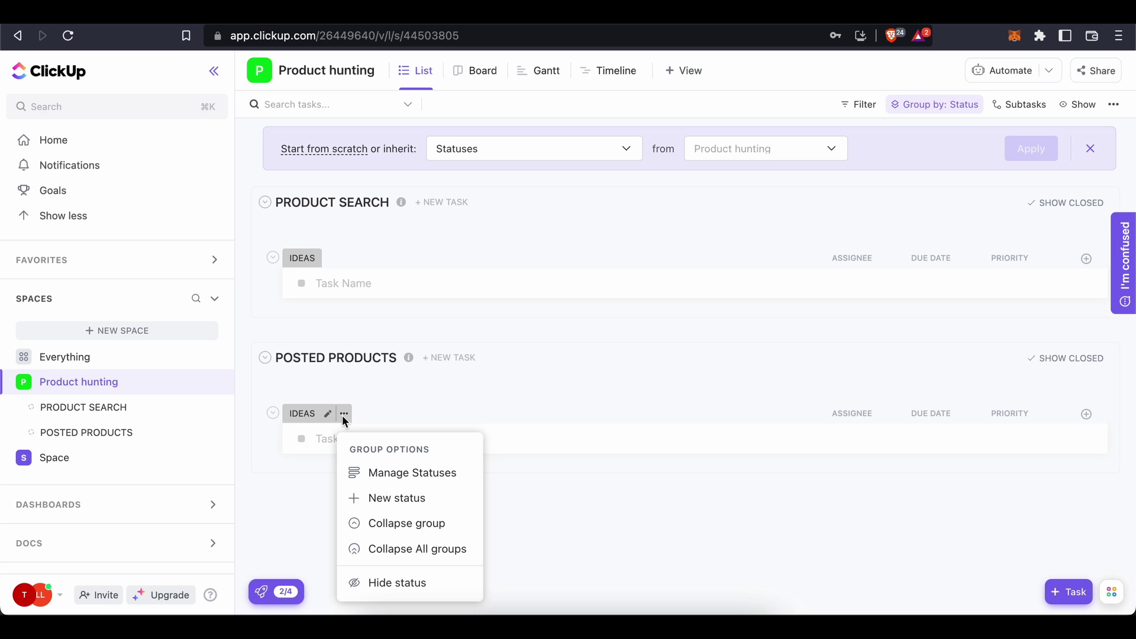
{"action": "left_click", "coordinate": [331, 414]}
{"action": "left_click", "coordinate": [324, 412]}
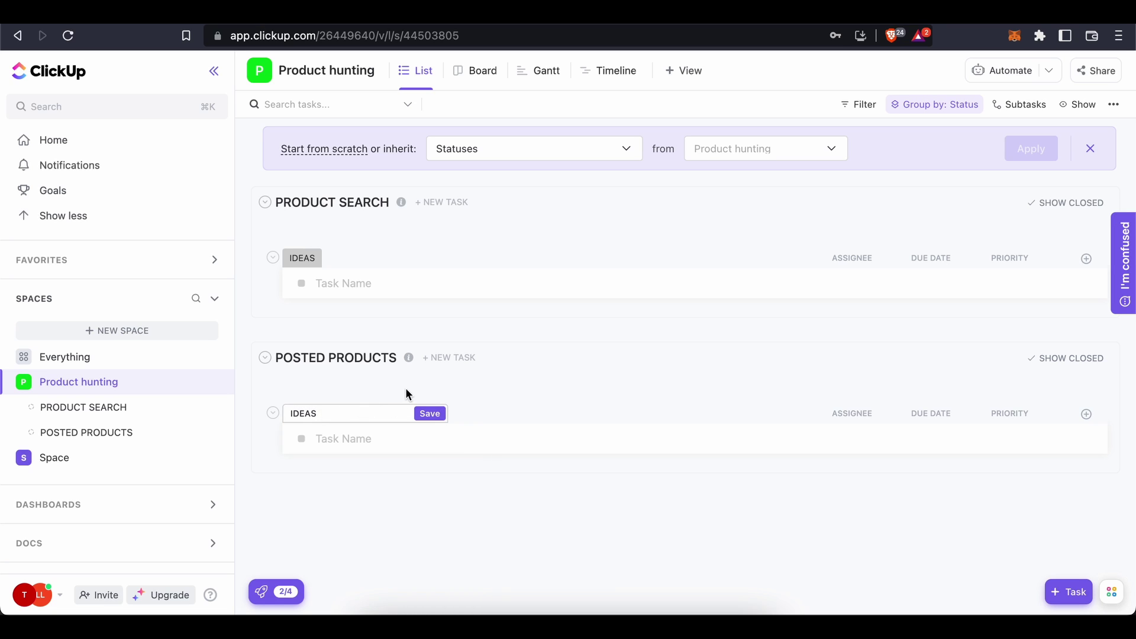
{"action": "left_click", "coordinate": [430, 414]}
{"action": "left_click", "coordinate": [344, 414]}
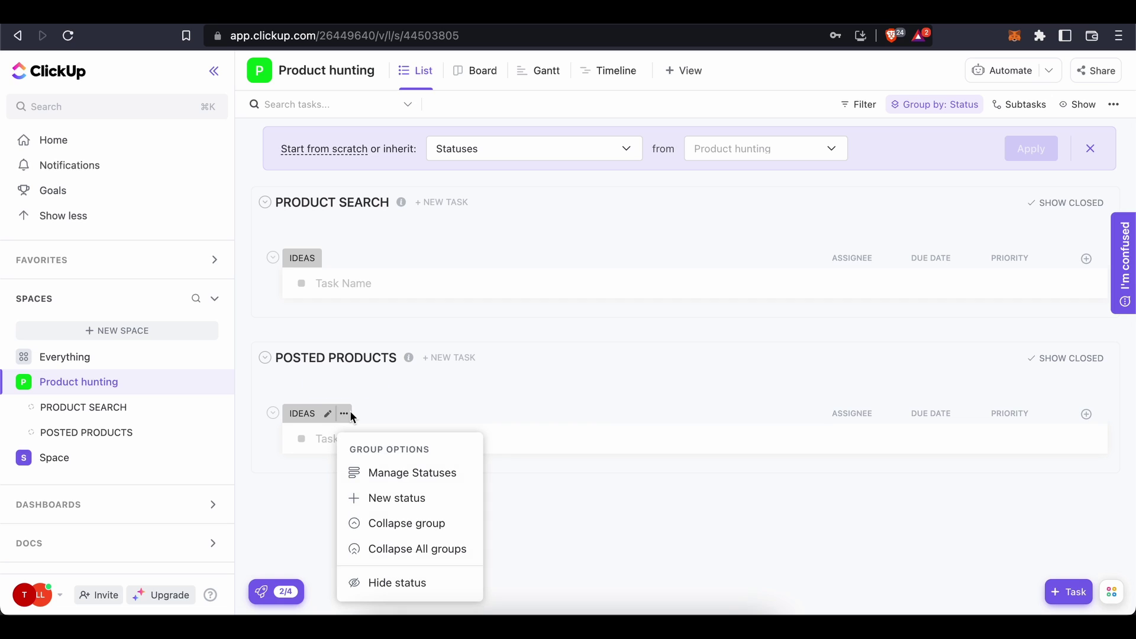
{"action": "left_click", "coordinate": [374, 475]}
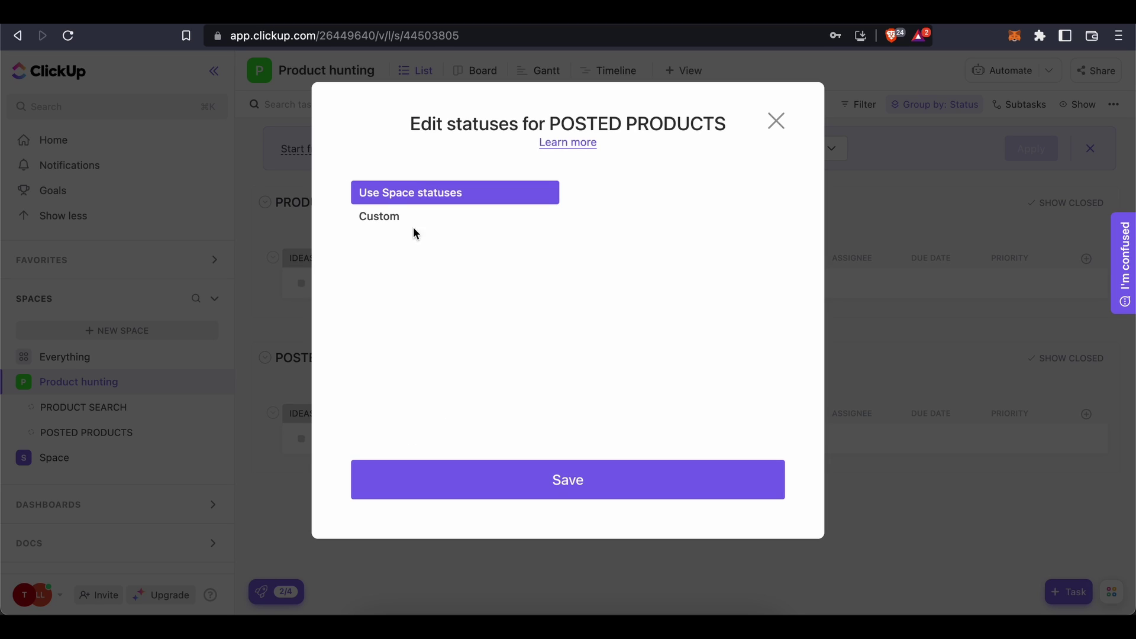
{"action": "left_click", "coordinate": [413, 226]}
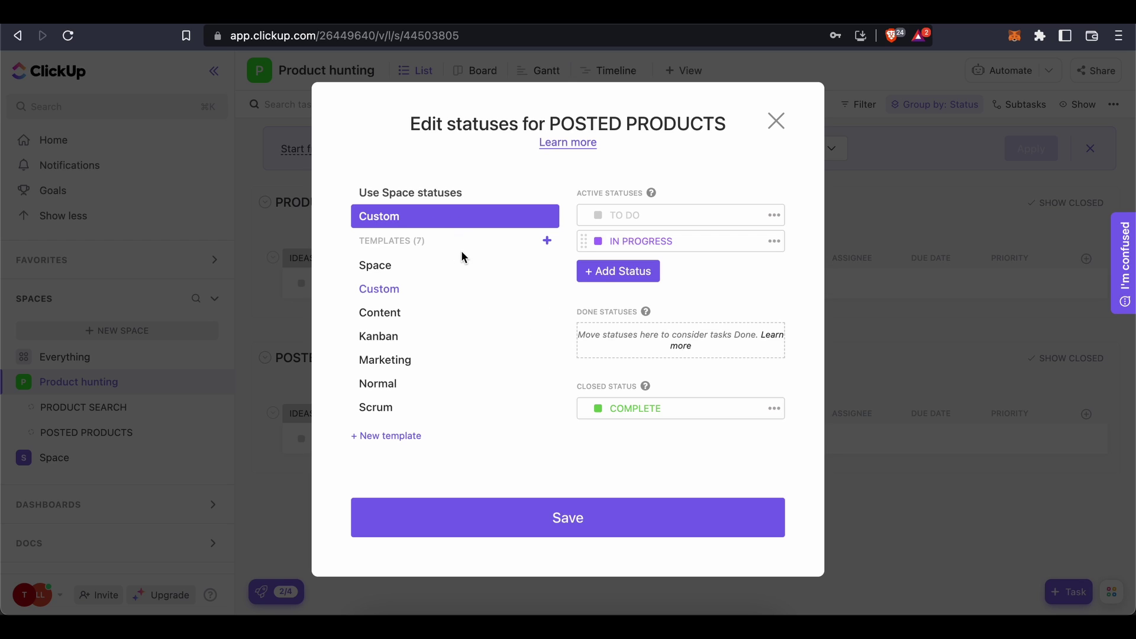
{"action": "left_click", "coordinate": [639, 413]}
{"action": "type", "text": "CLOSED"}
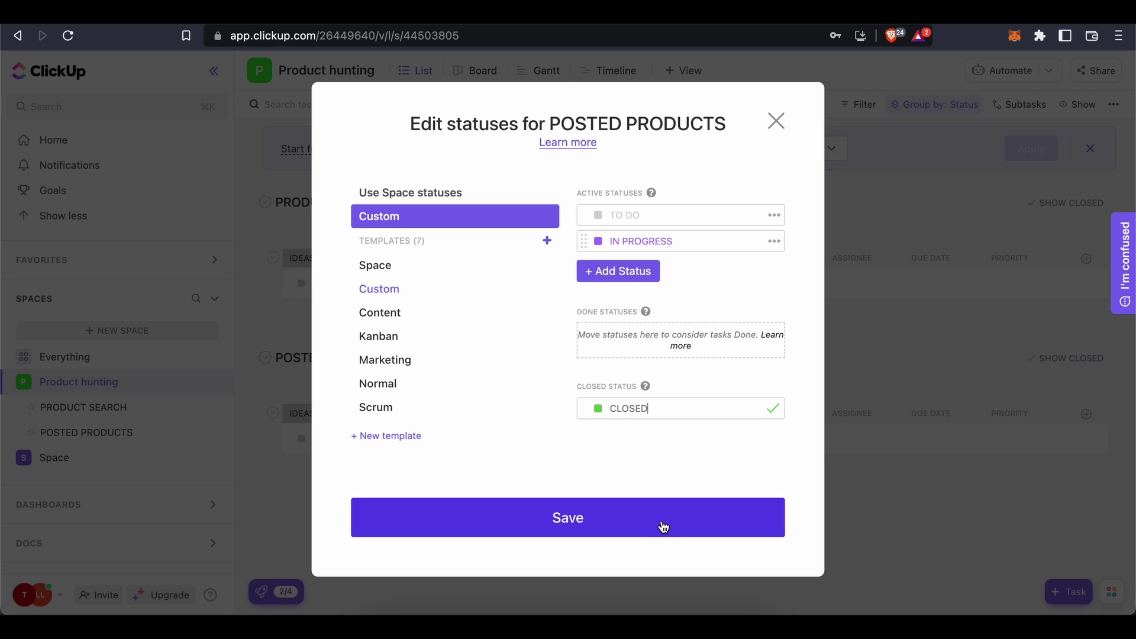
{"action": "left_click", "coordinate": [659, 528]}
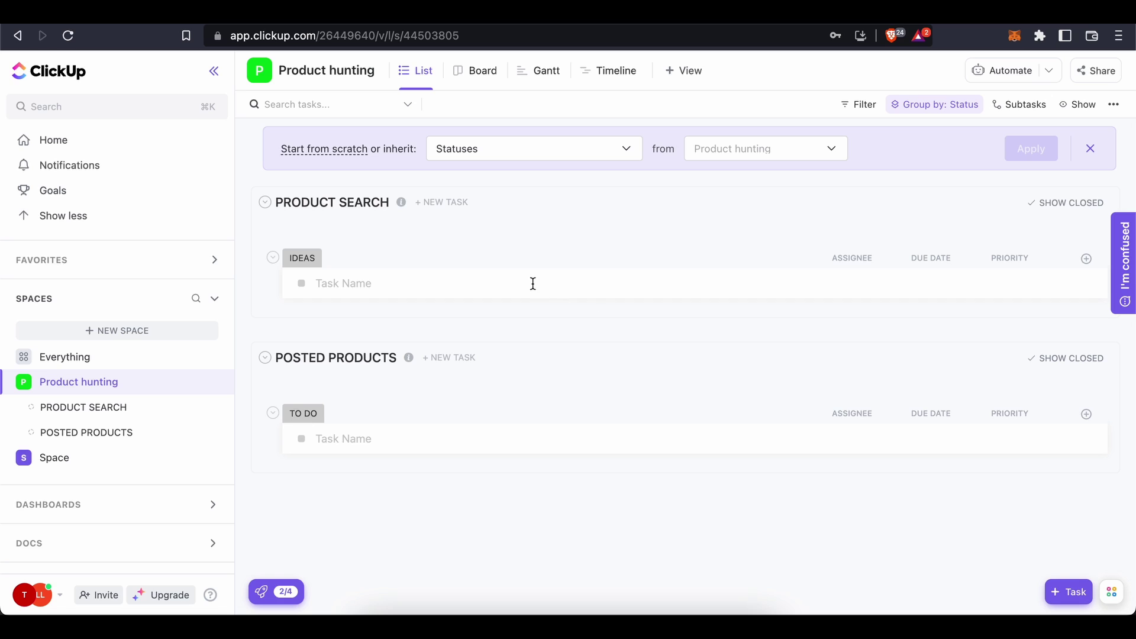
Start a new task in PRODUCT SEARCH named PRODUCT ABC.
{"action": "left_click", "coordinate": [1069, 593]}
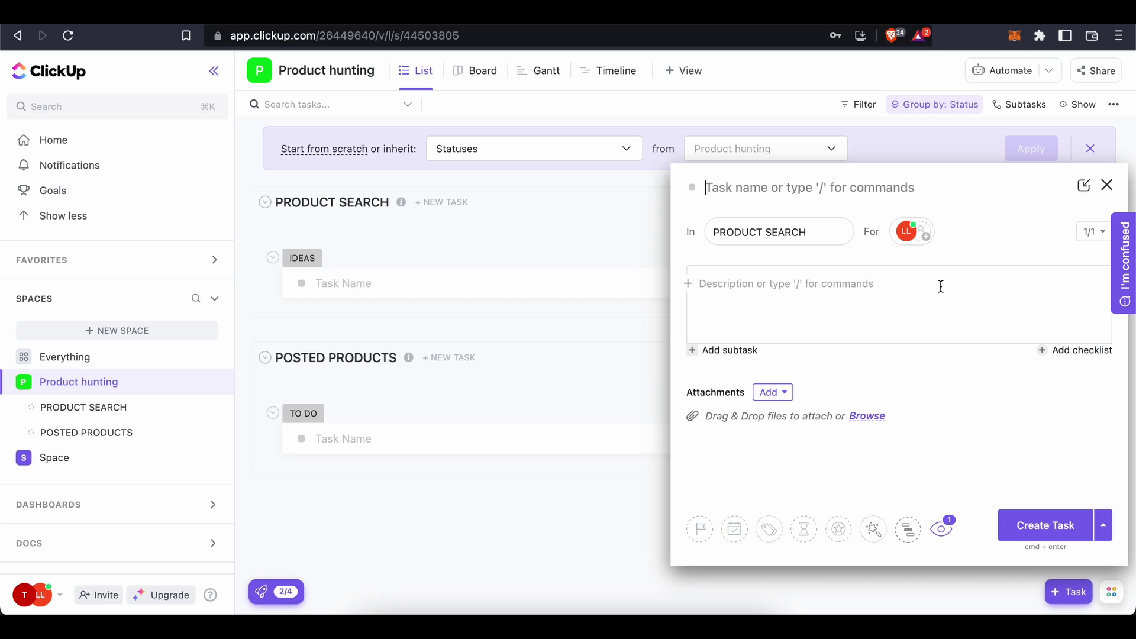
{"action": "type", "text": "P"}
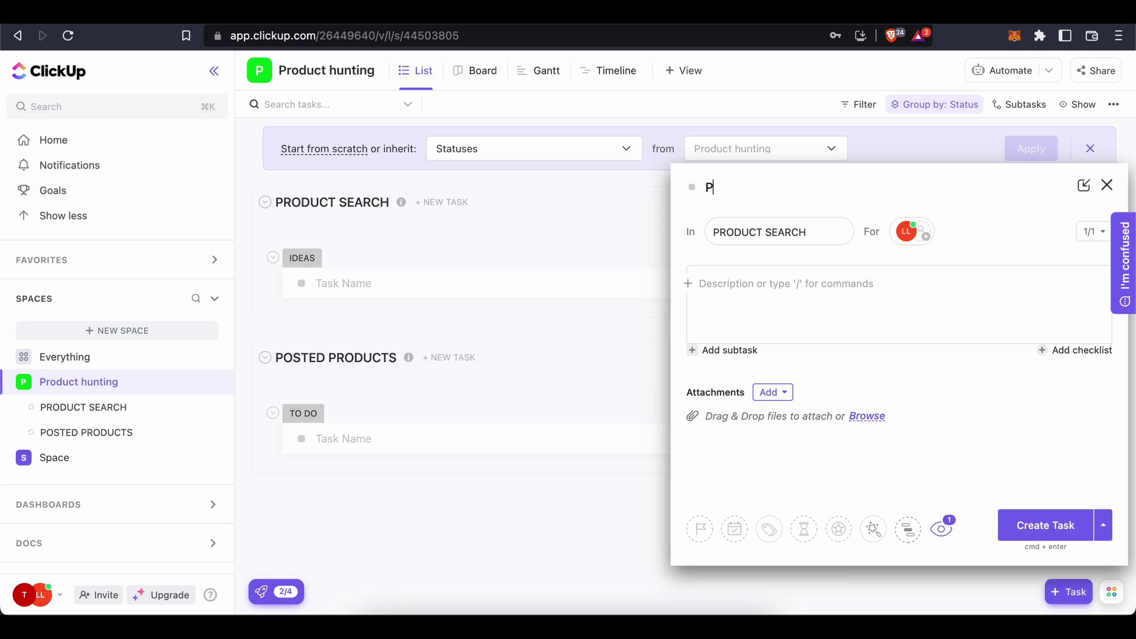
{"action": "type", "text": "RODUCT ABC"}
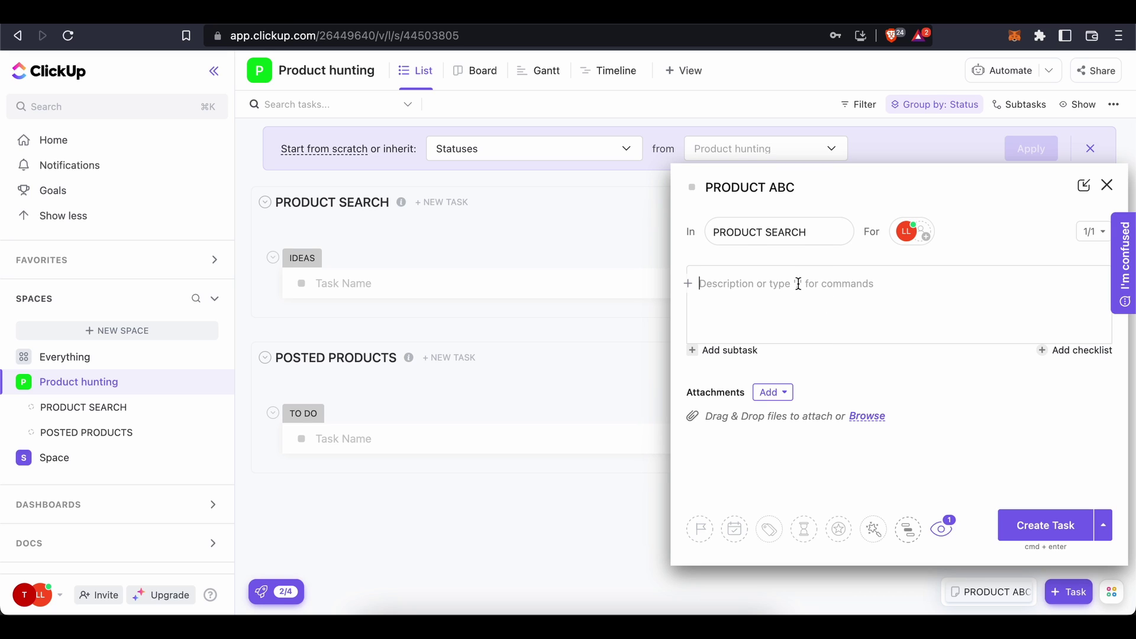
{"action": "mouse_move", "coordinate": [916, 244]}
Check due date, tags, time estimate and dependencies without setting them, then create the task.
{"action": "left_click", "coordinate": [734, 528]}
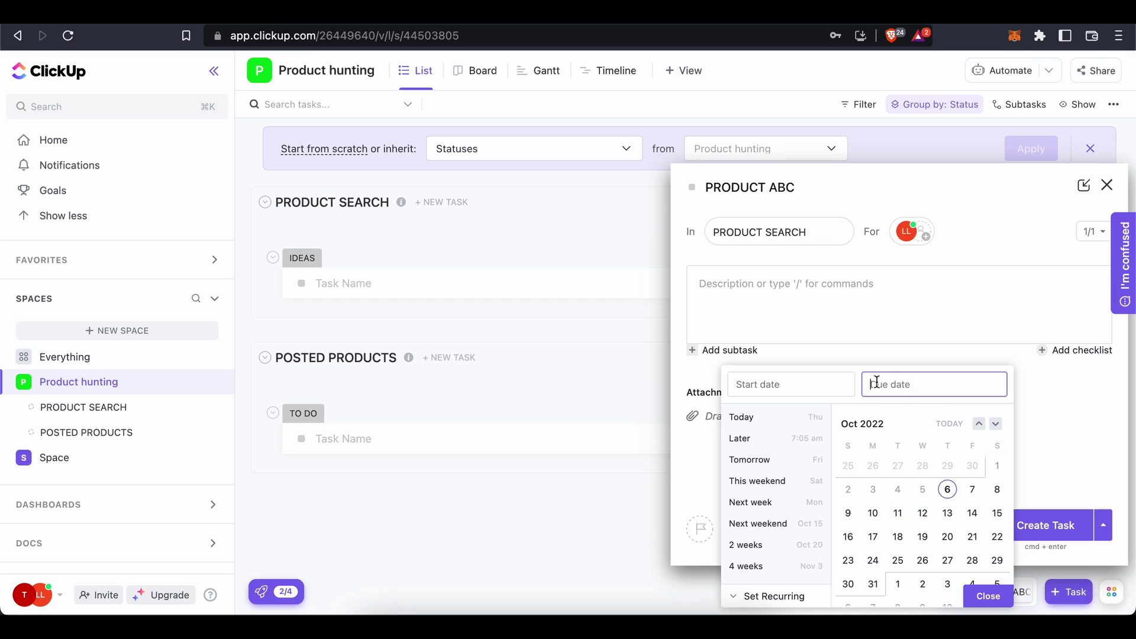
{"action": "key", "text": "Escape"}
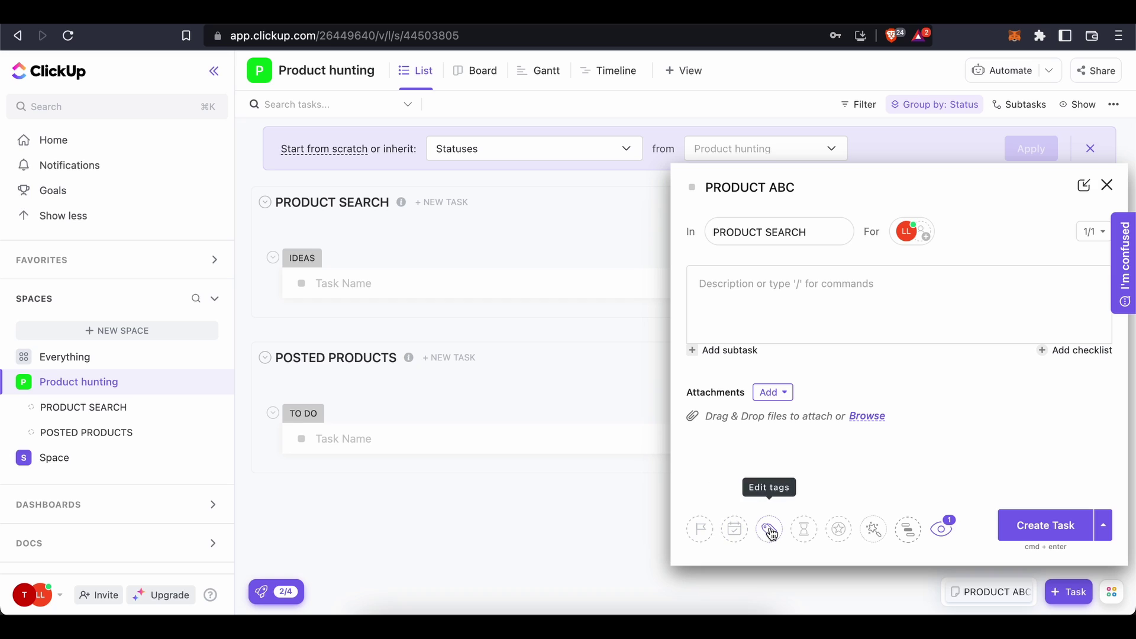
{"action": "left_click", "coordinate": [769, 531]}
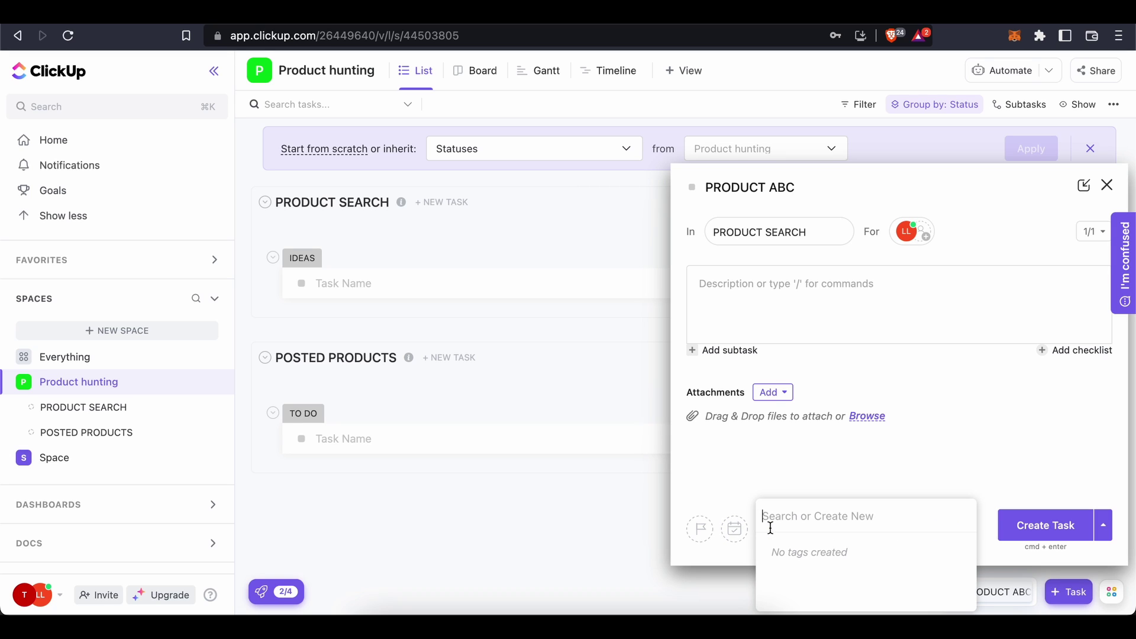
{"action": "left_click", "coordinate": [844, 481]}
{"action": "left_click", "coordinate": [803, 527]}
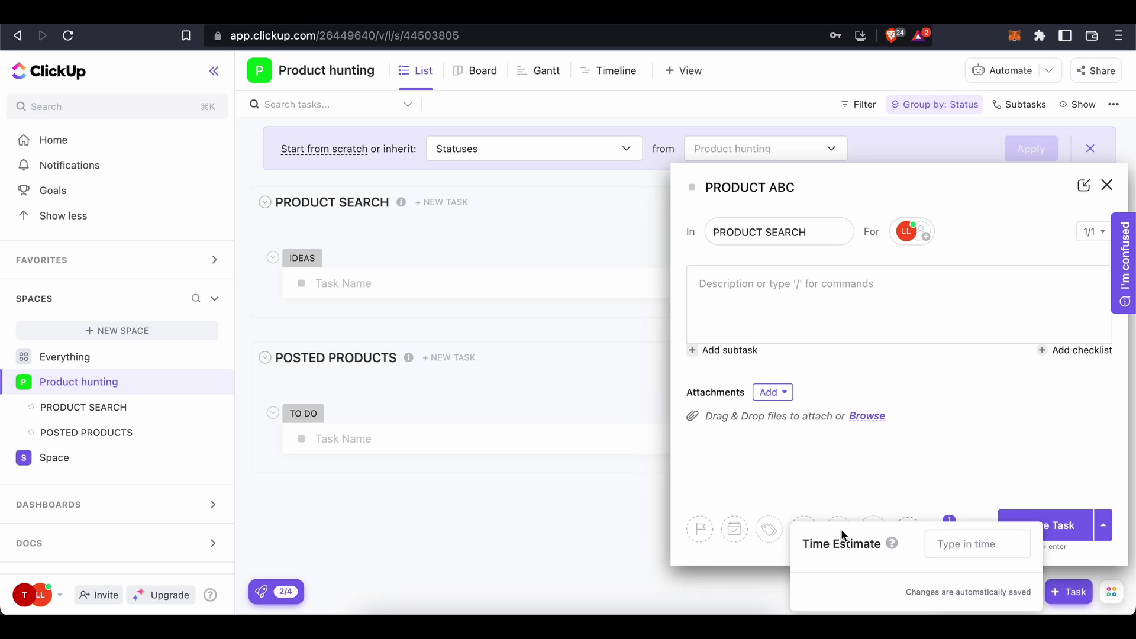
{"action": "left_click", "coordinate": [844, 499]}
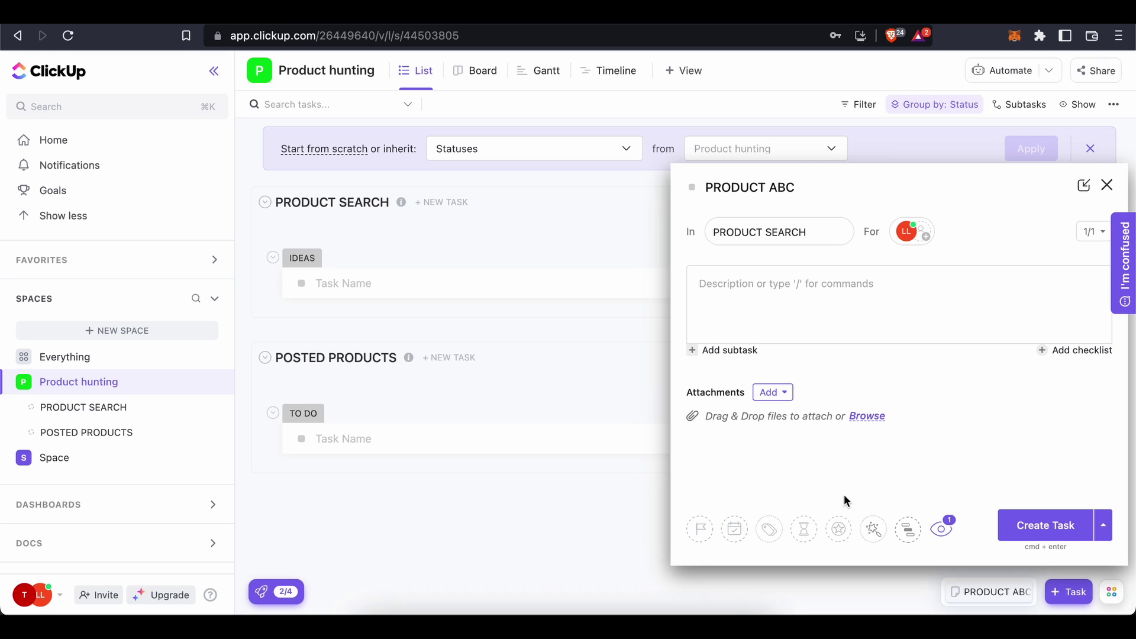
{"action": "left_click", "coordinate": [908, 533]}
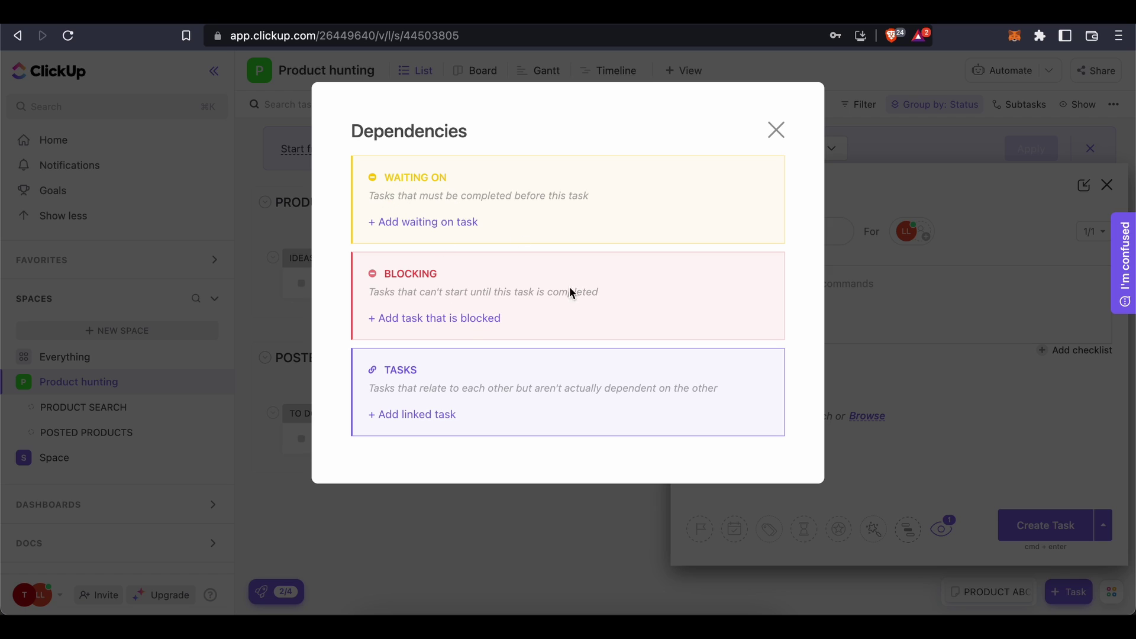
{"action": "left_click", "coordinate": [769, 129]}
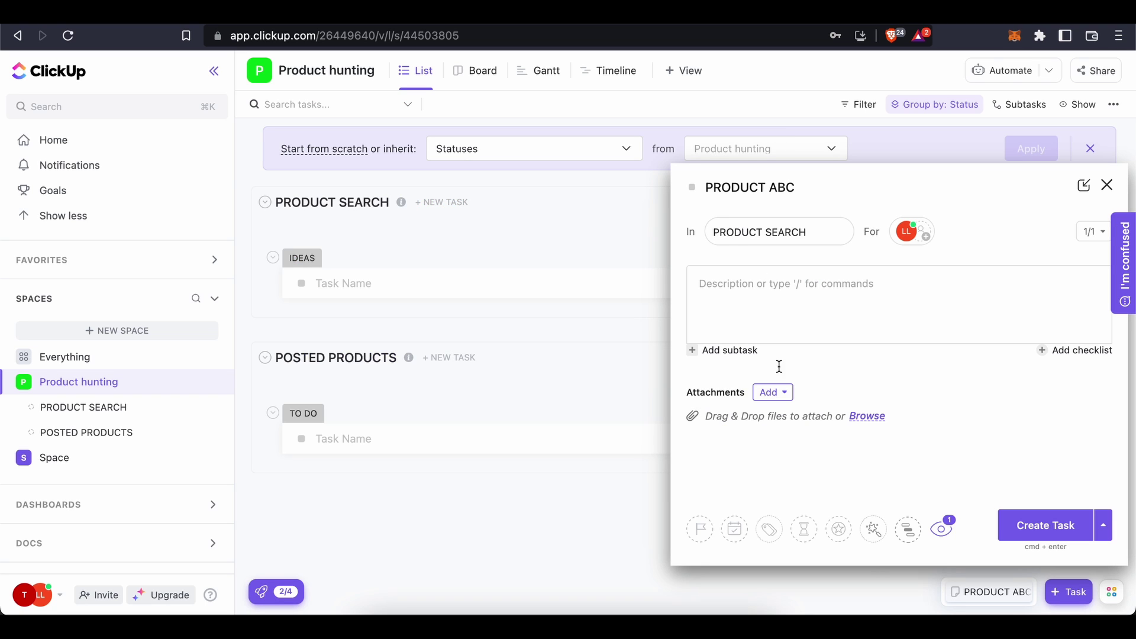
{"action": "left_click", "coordinate": [1056, 526]}
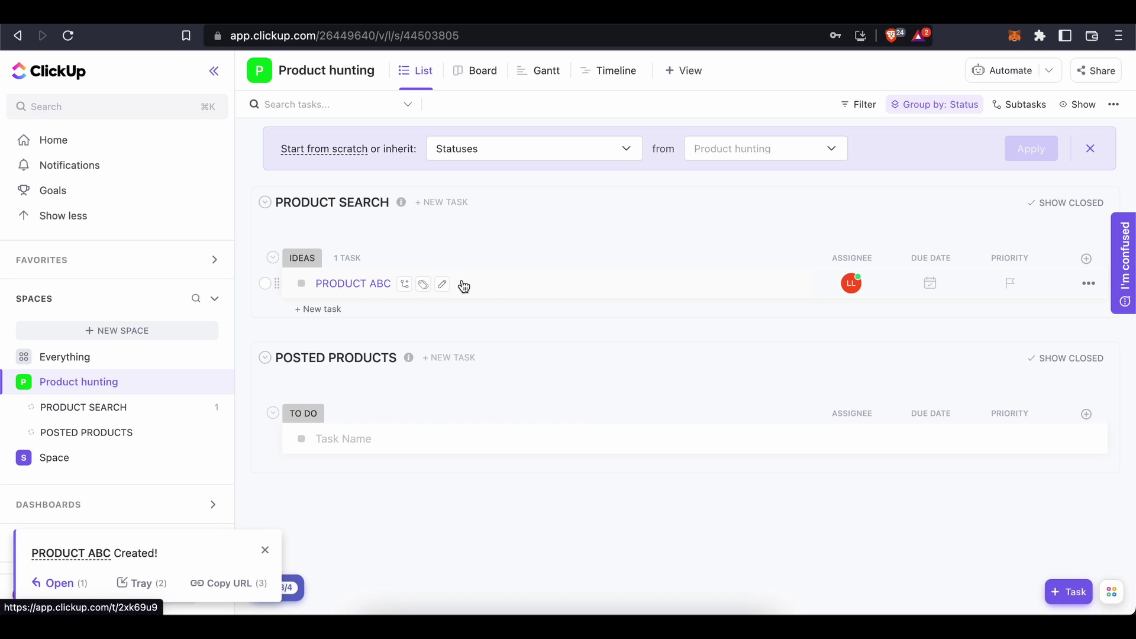
Set PRODUCT ABC's priority to Urgent.
{"action": "left_click", "coordinate": [1010, 283]}
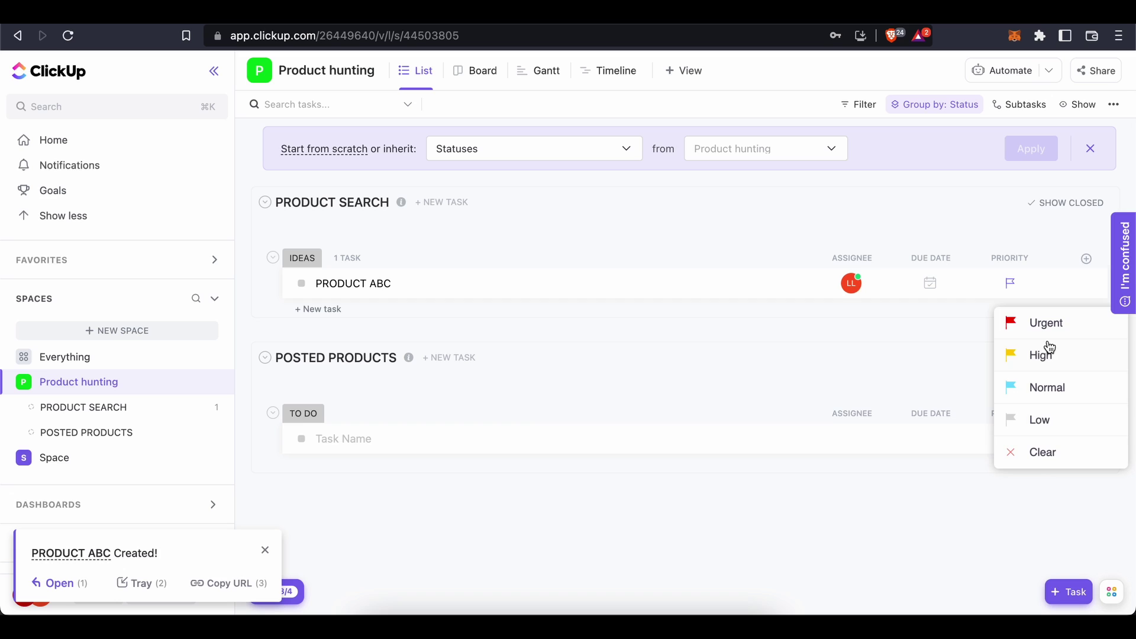
{"action": "left_click", "coordinate": [1065, 325]}
{"action": "left_click", "coordinate": [1010, 283]}
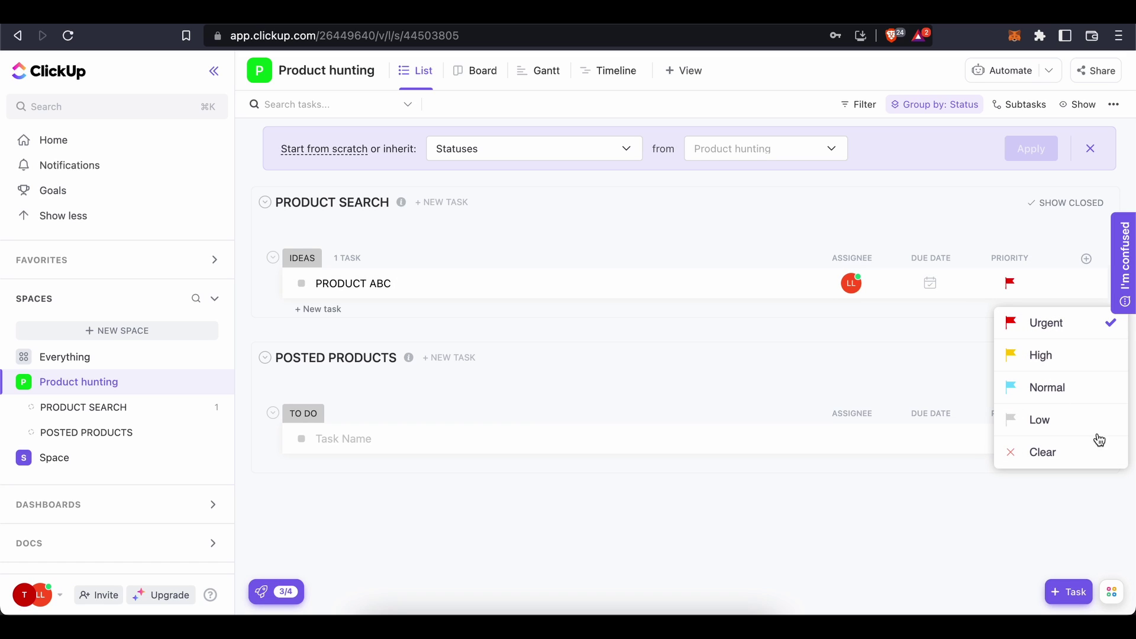
{"action": "left_click", "coordinate": [928, 371]}
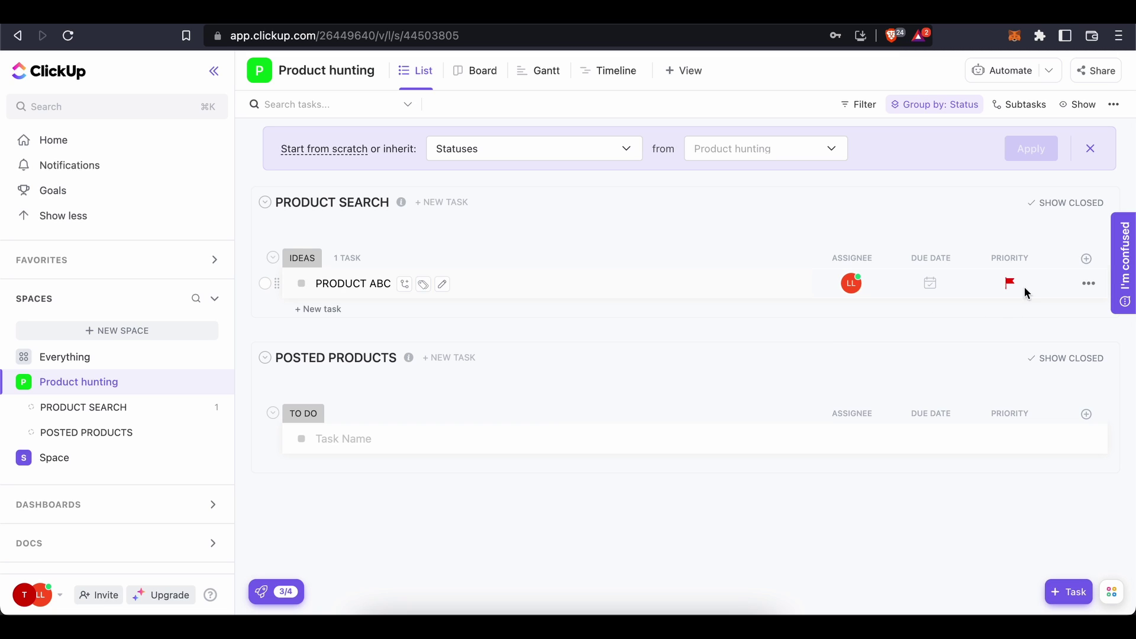
Try adding a Labels column to the list, then dismiss it without adding.
{"action": "left_click", "coordinate": [1087, 264]}
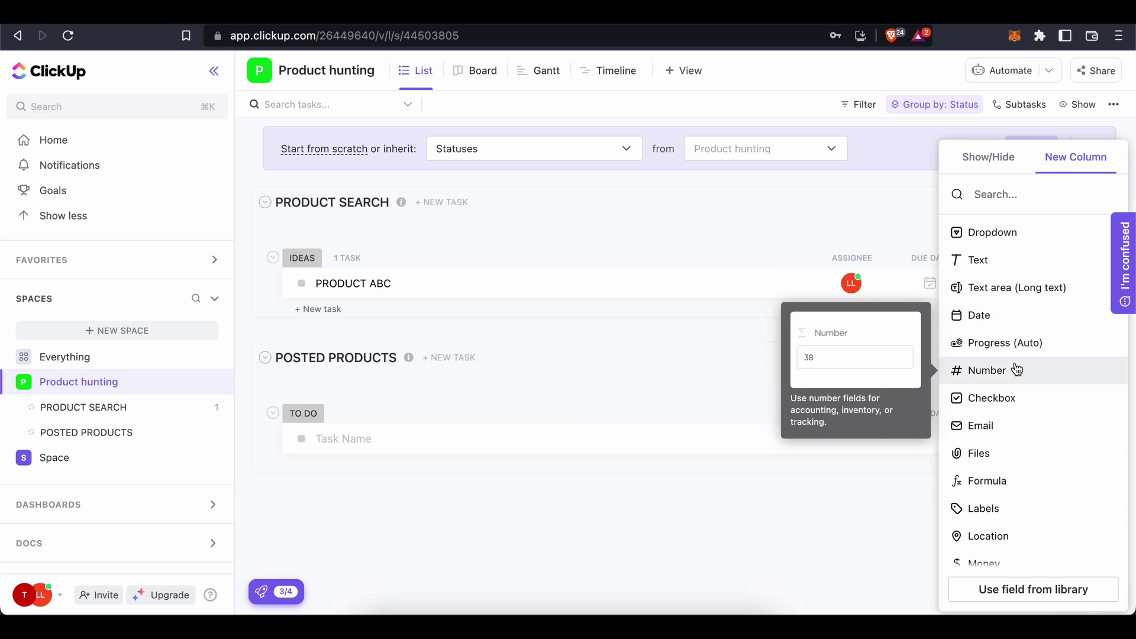
{"action": "scroll", "coordinate": [1016, 414], "scroll_direction": "down", "scroll_amount": 1}
{"action": "left_click", "coordinate": [1006, 472]}
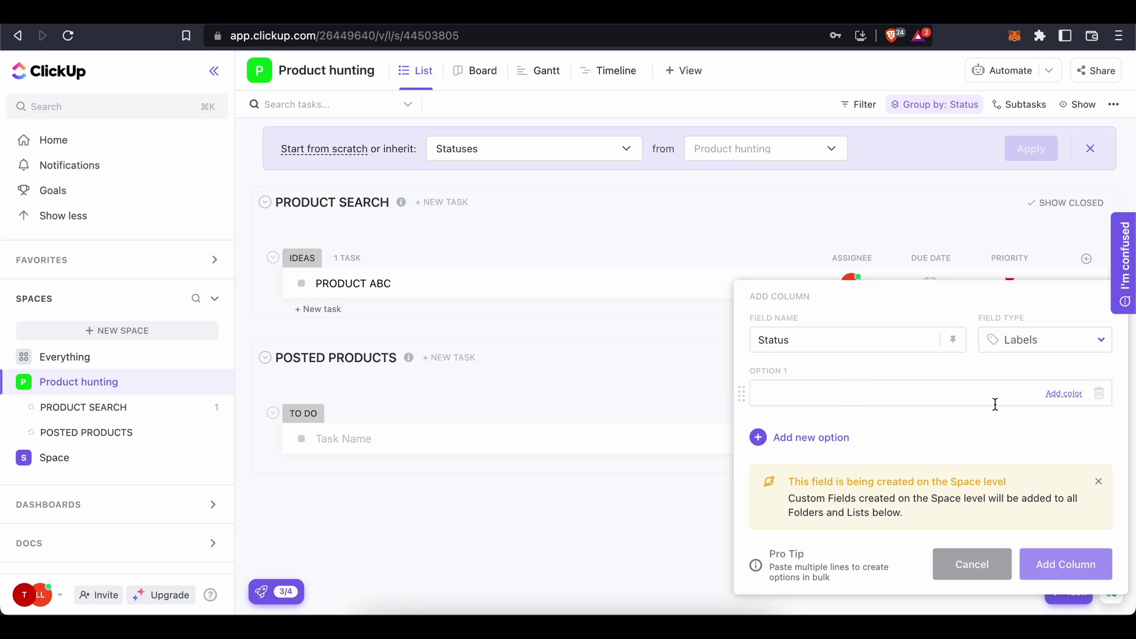
{"action": "left_click", "coordinate": [1045, 338]}
{"action": "left_click", "coordinate": [1029, 536]}
{"action": "left_click", "coordinate": [1020, 221]}
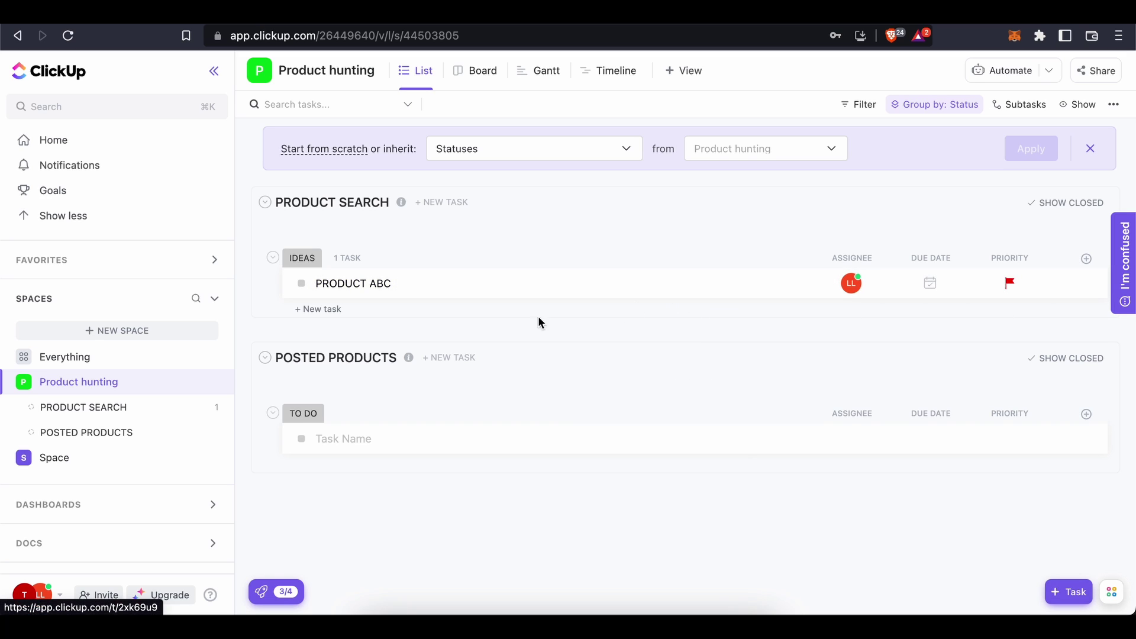
Bring up the workspace and account menu from the bottom-left avatar.
{"action": "left_click", "coordinate": [349, 285]}
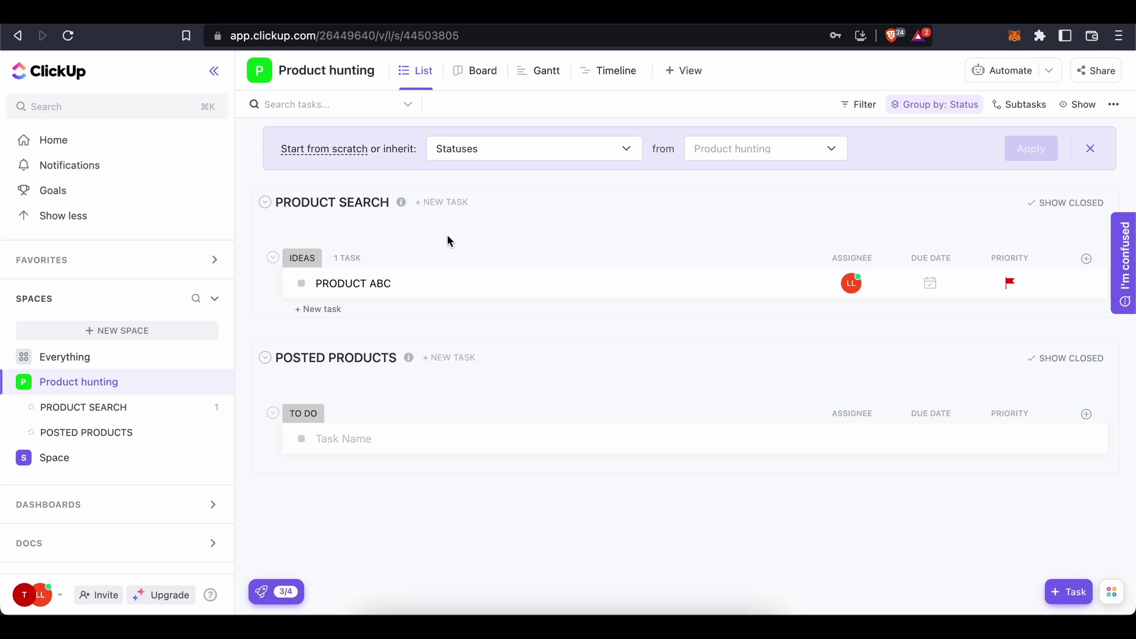
{"action": "left_click", "coordinate": [48, 595]}
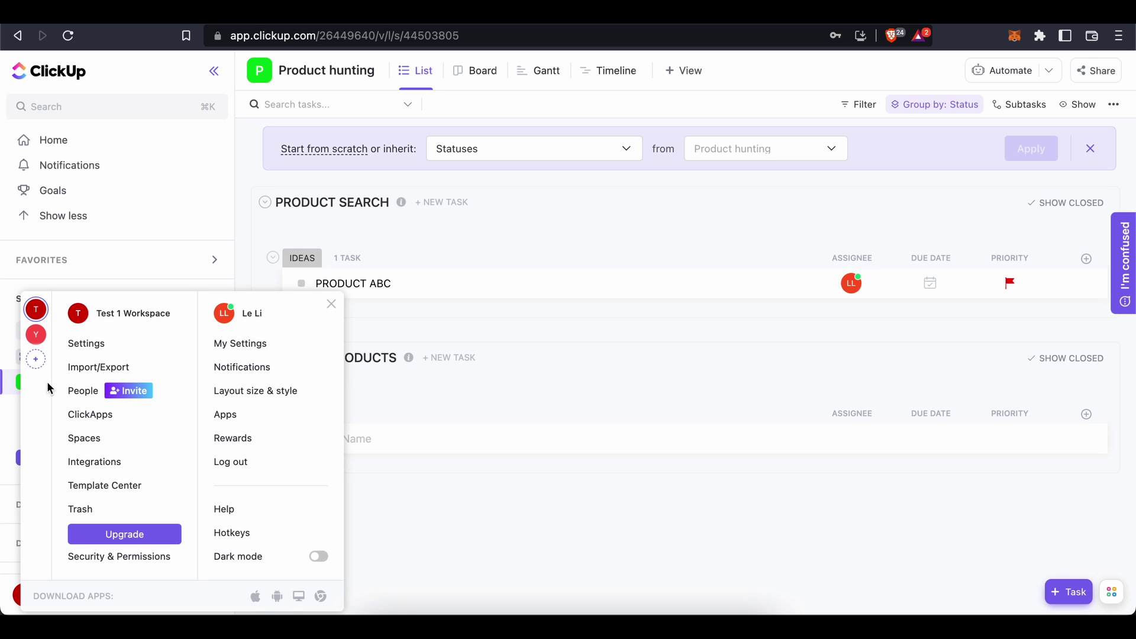
{"action": "left_click", "coordinate": [467, 327]}
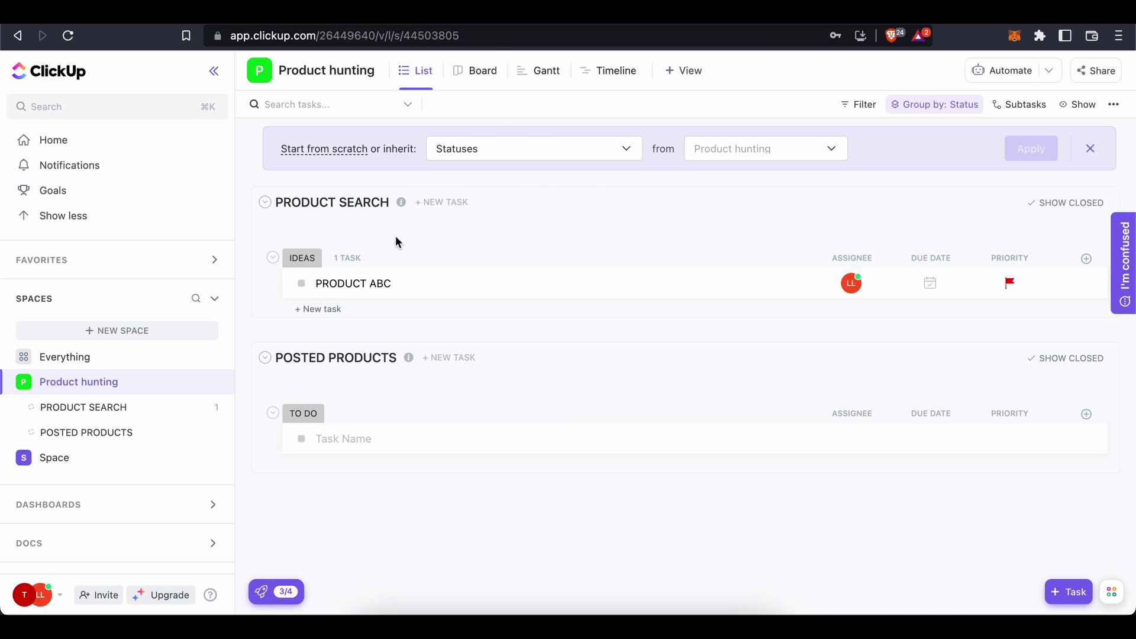
{"action": "left_click", "coordinate": [38, 595]}
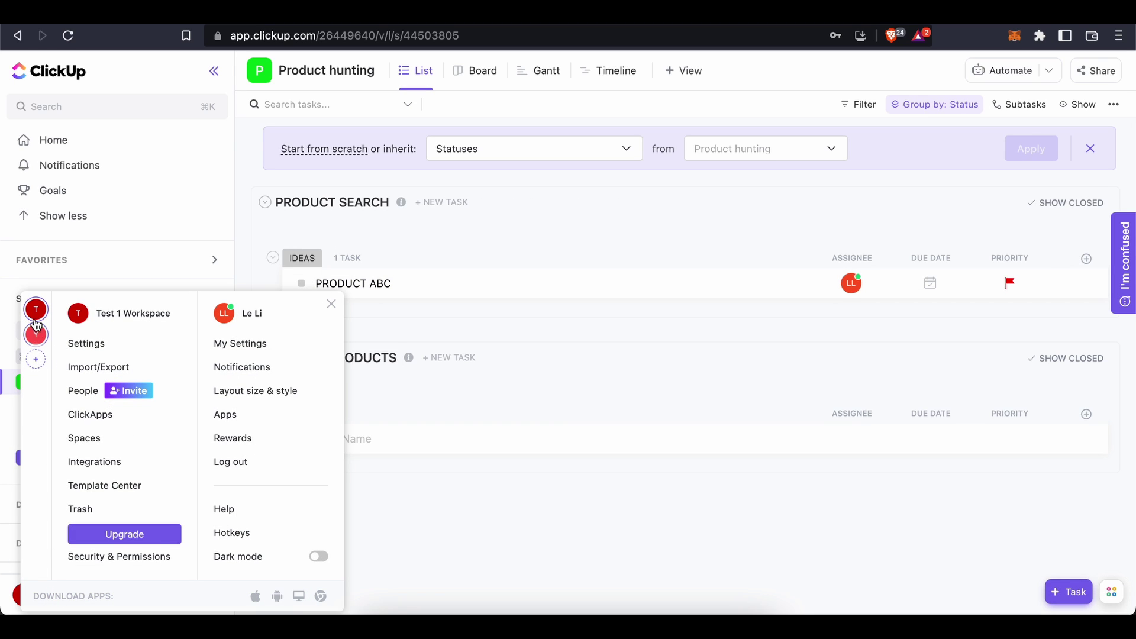
{"action": "left_click", "coordinate": [432, 453]}
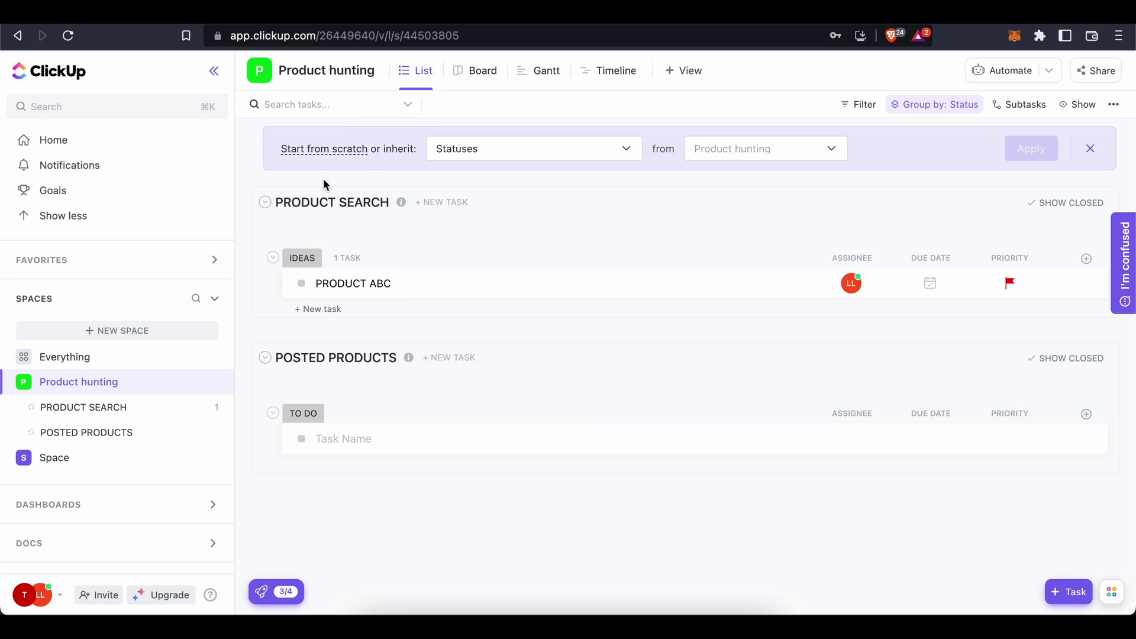
{"action": "left_click", "coordinate": [59, 595]}
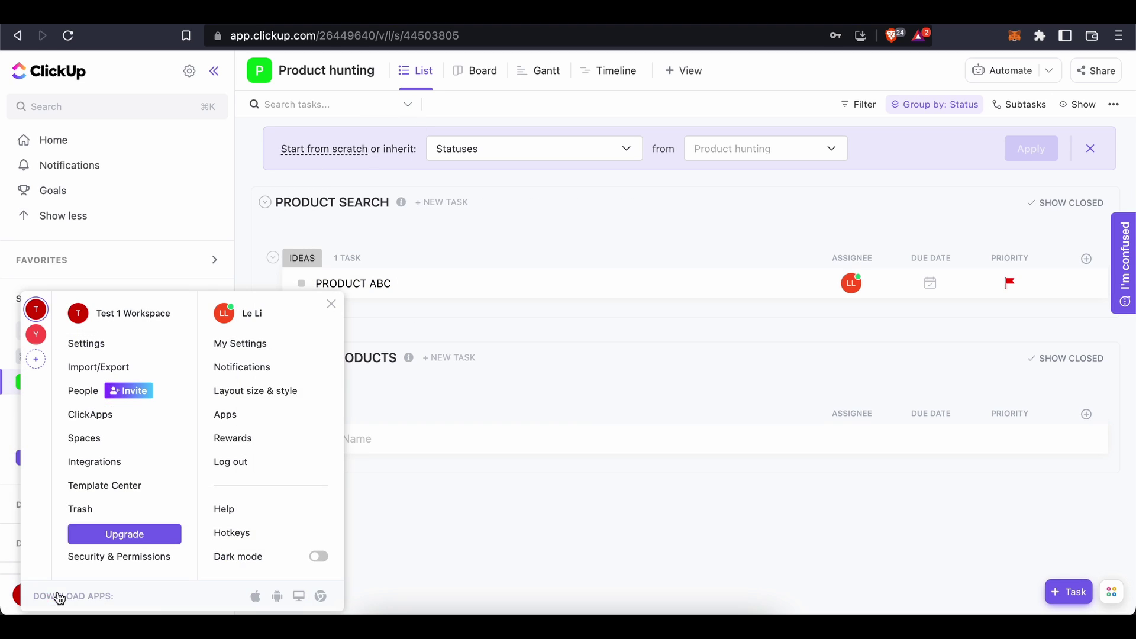
Open Workspace Settings and go to the Time Tracking integration settings page.
{"action": "left_click", "coordinate": [100, 347]}
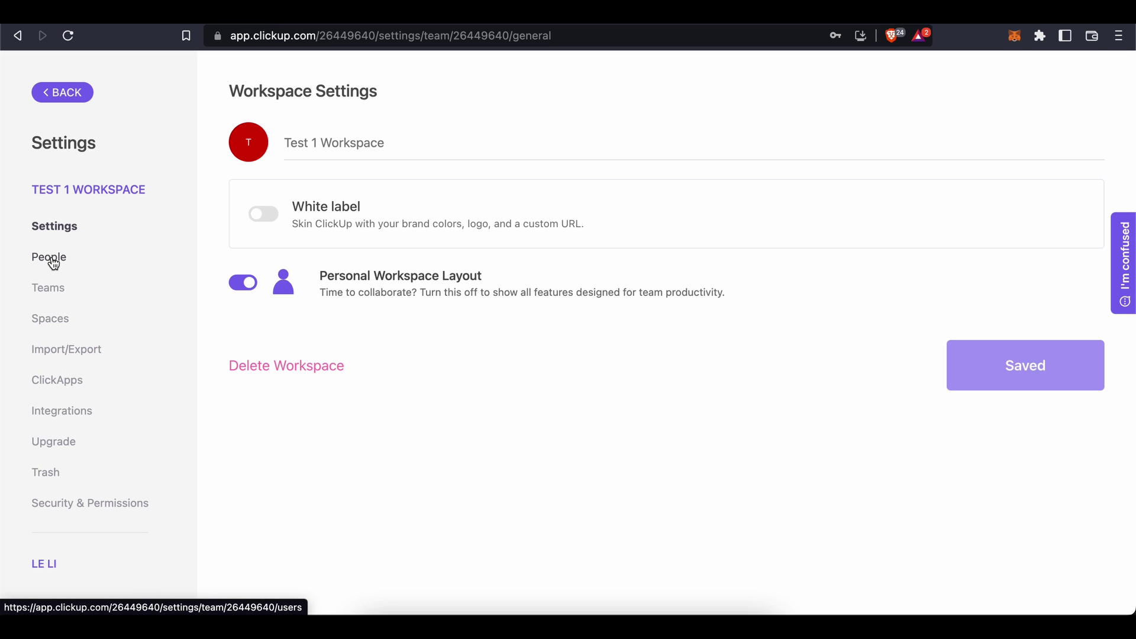
{"action": "scroll", "coordinate": [65, 308], "scroll_direction": "down", "scroll_amount": 7}
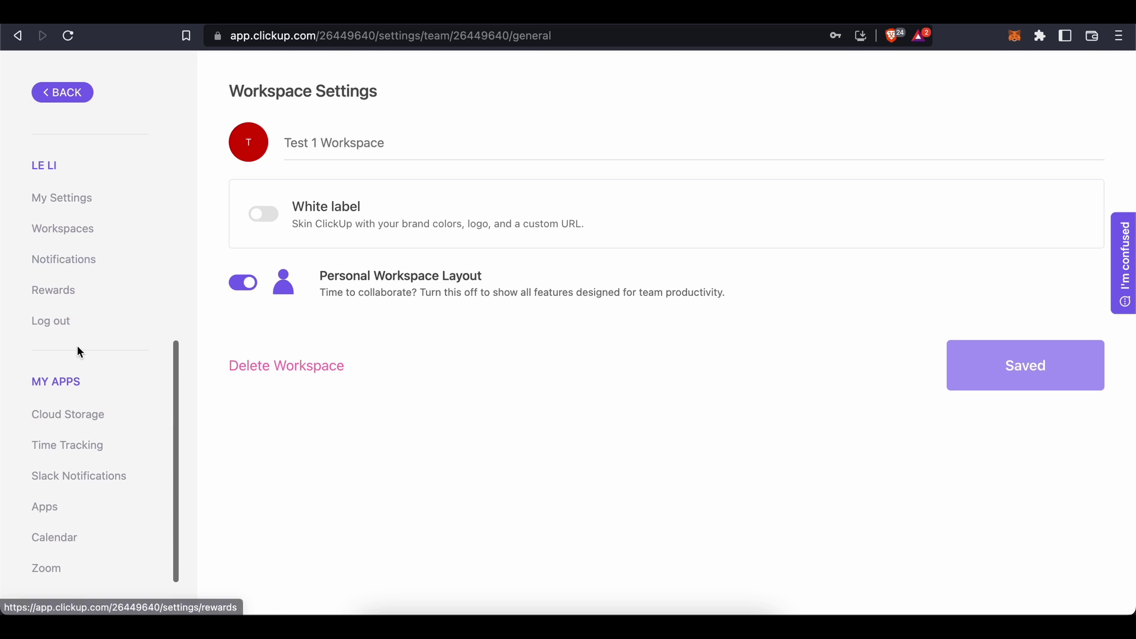
{"action": "left_click", "coordinate": [57, 444]}
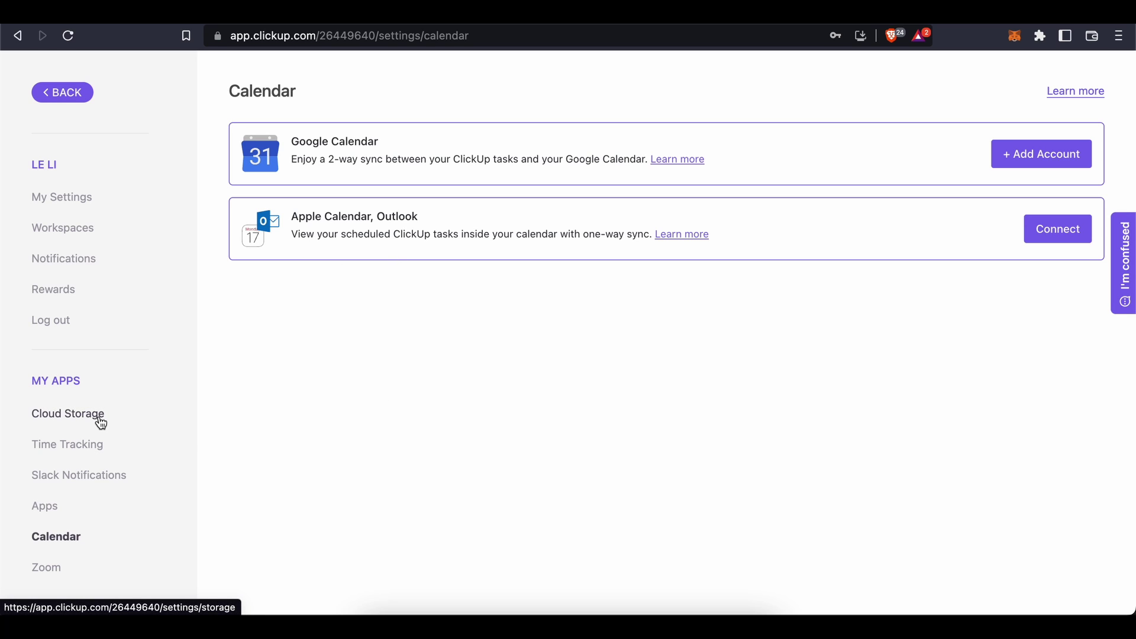
Return to the Product hunting list and close the Getting started checklist.
{"action": "left_click", "coordinate": [65, 95]}
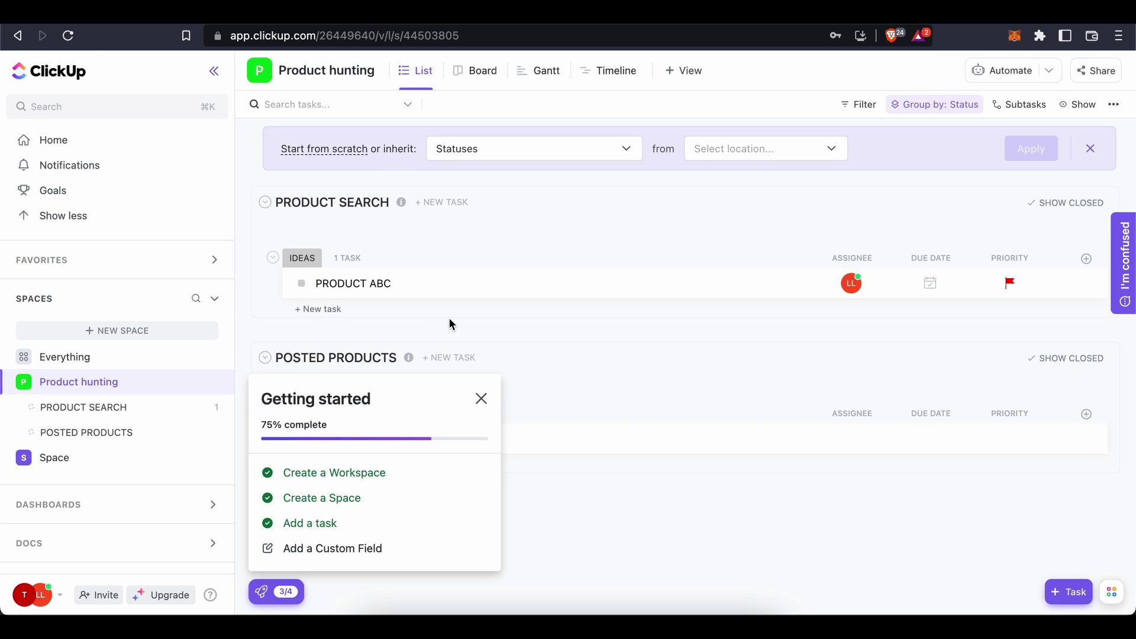
{"action": "left_click", "coordinate": [481, 397]}
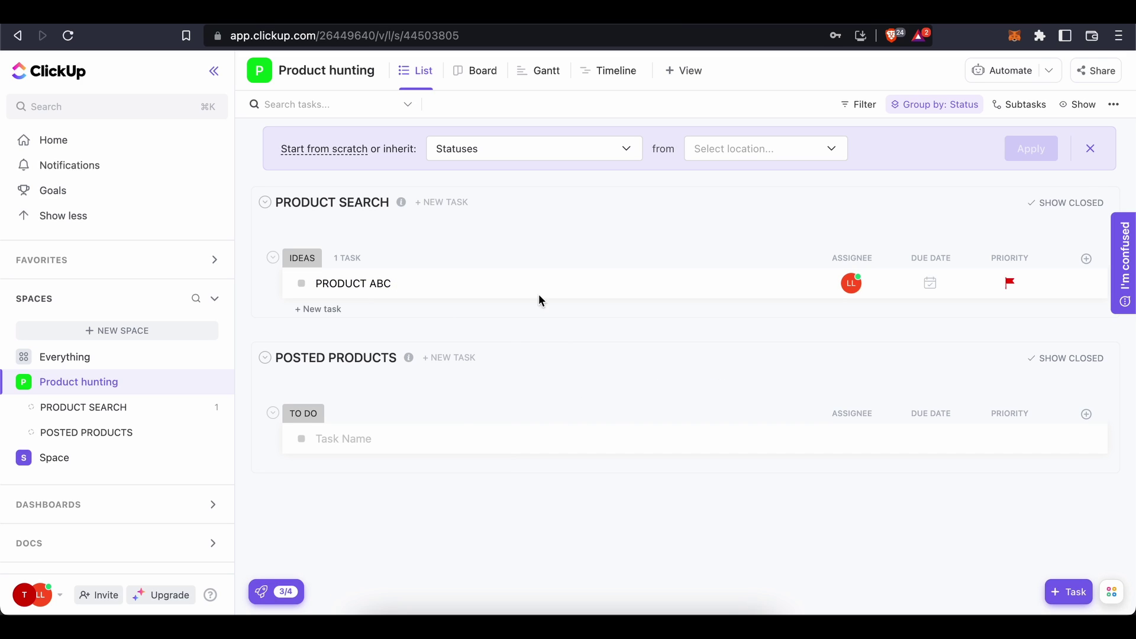